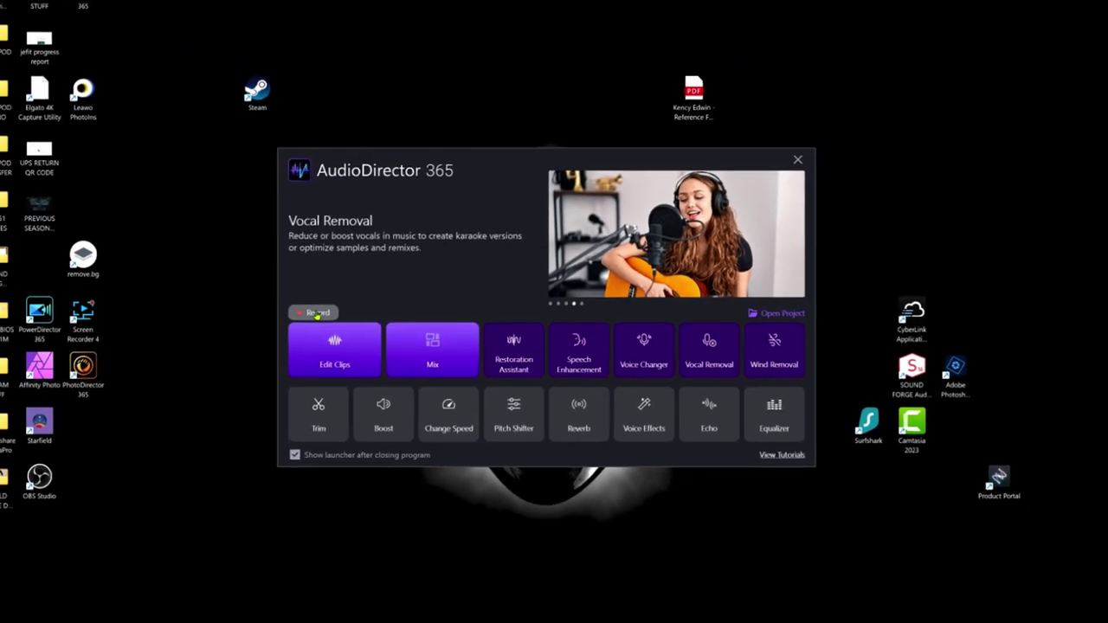
Step: Start a new recording project with a 48000 Hz, 16-bit, Mono profile
click(316, 312)
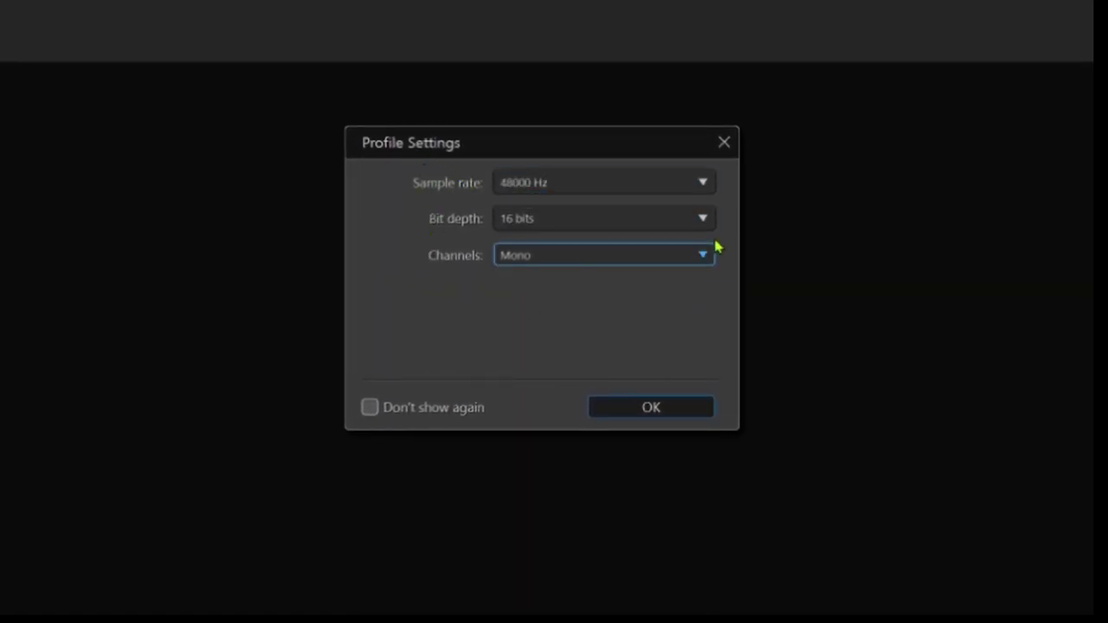
click(703, 184)
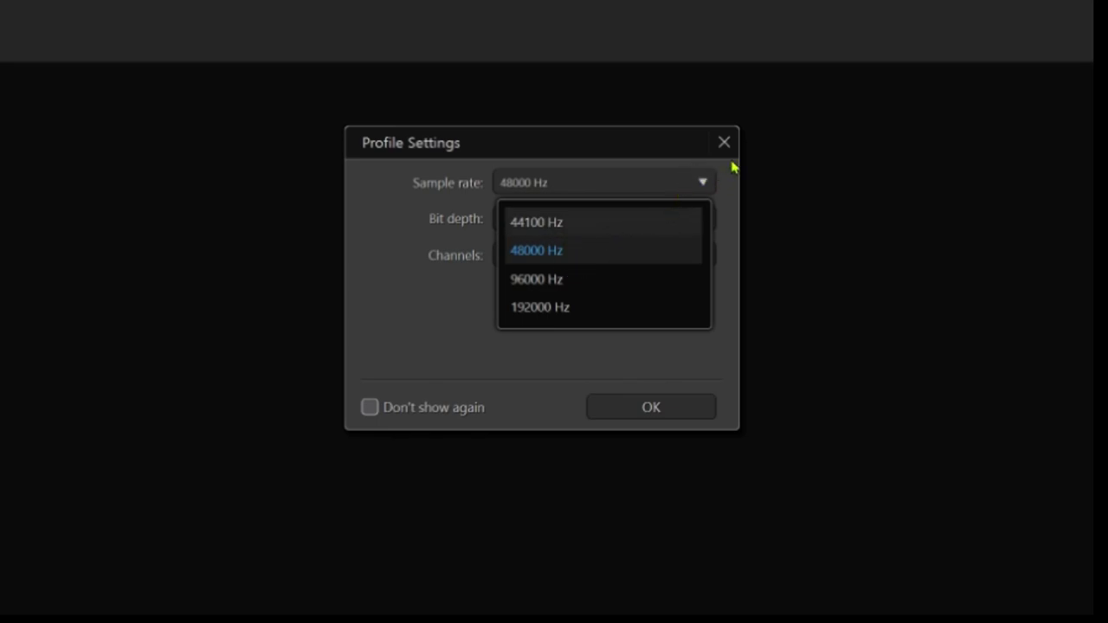
click(703, 184)
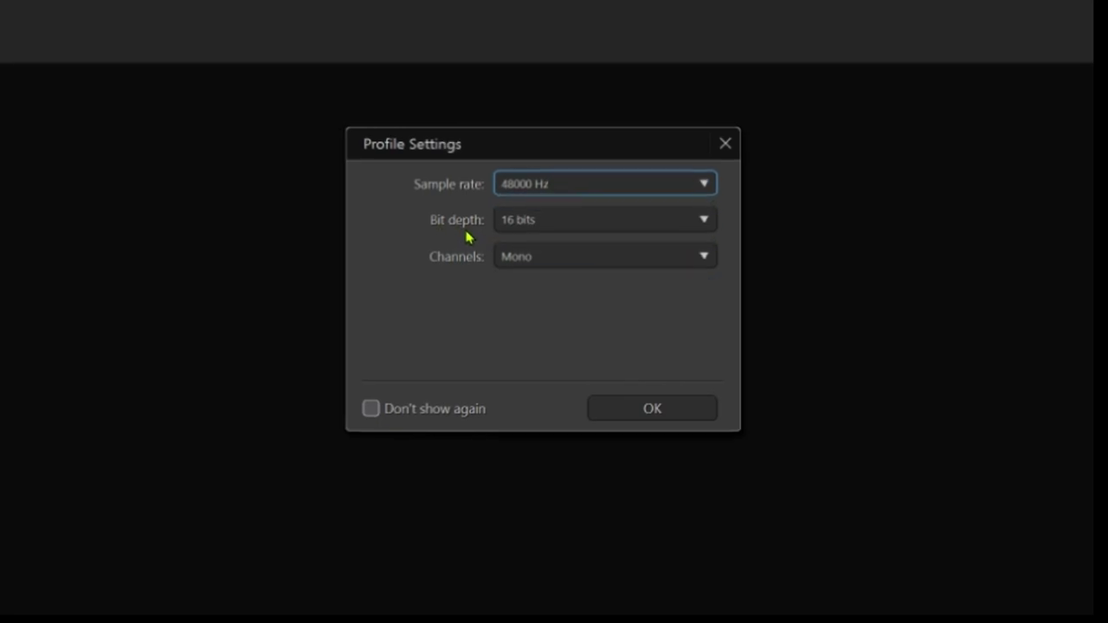
click(705, 221)
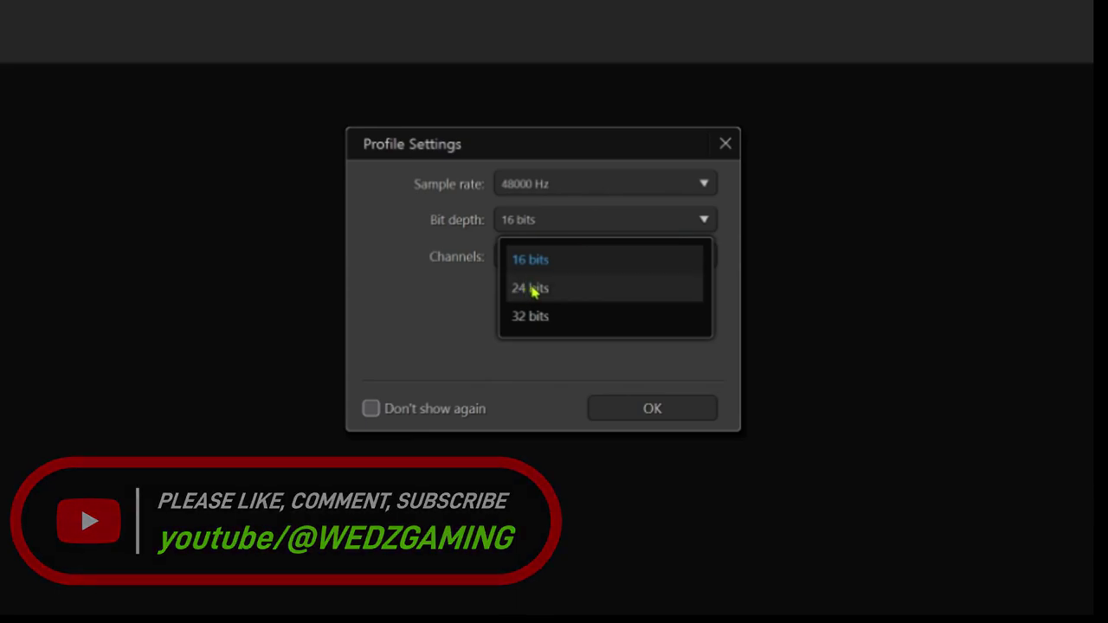
click(463, 247)
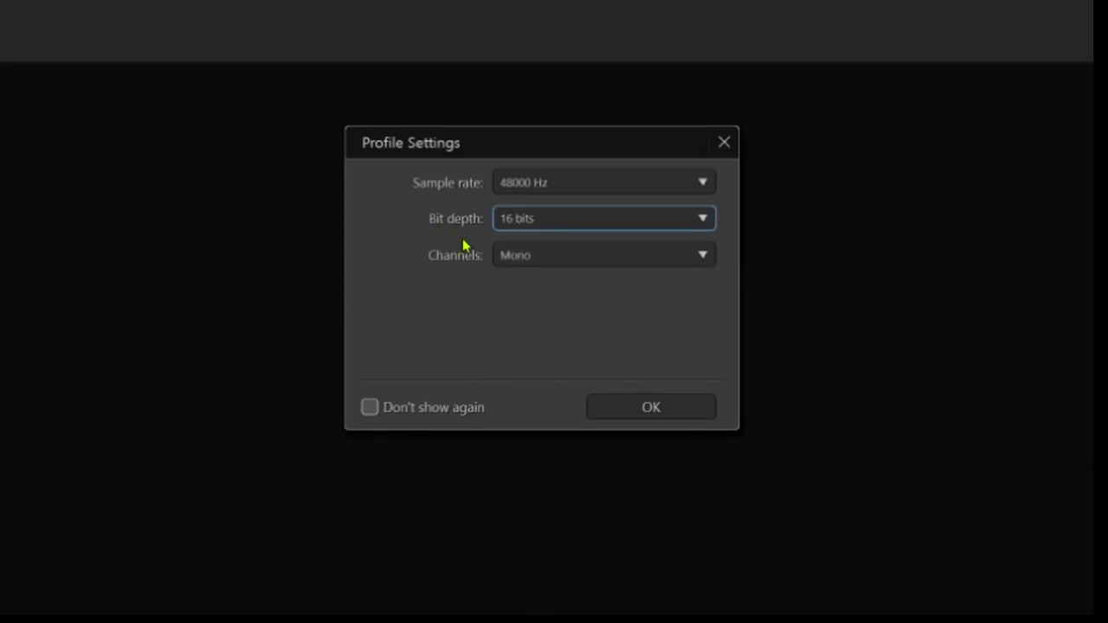
click(703, 258)
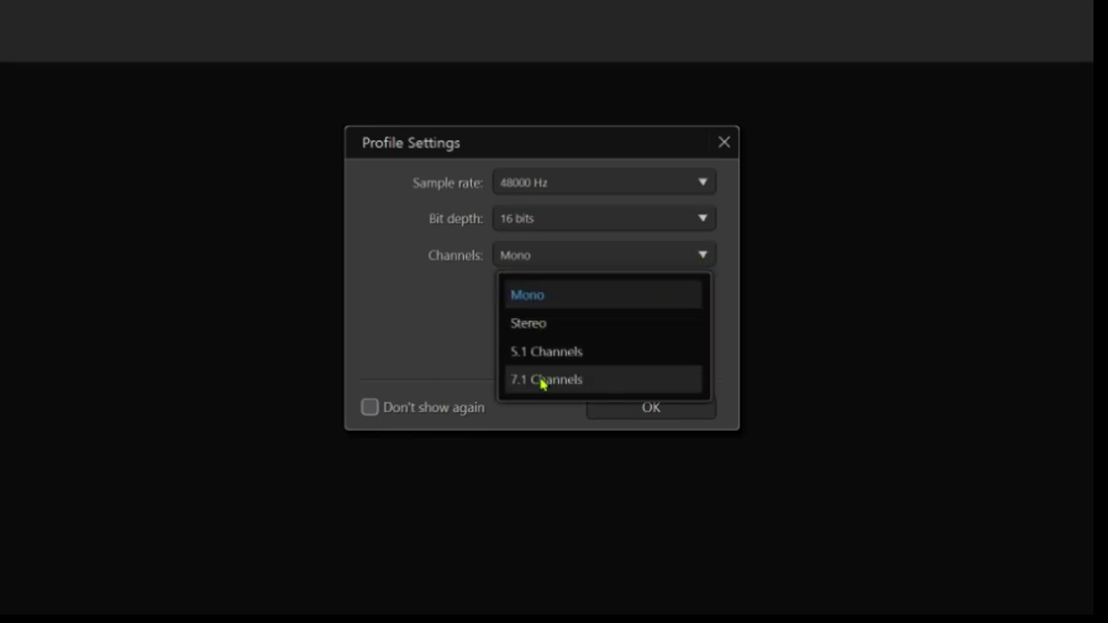
click(542, 294)
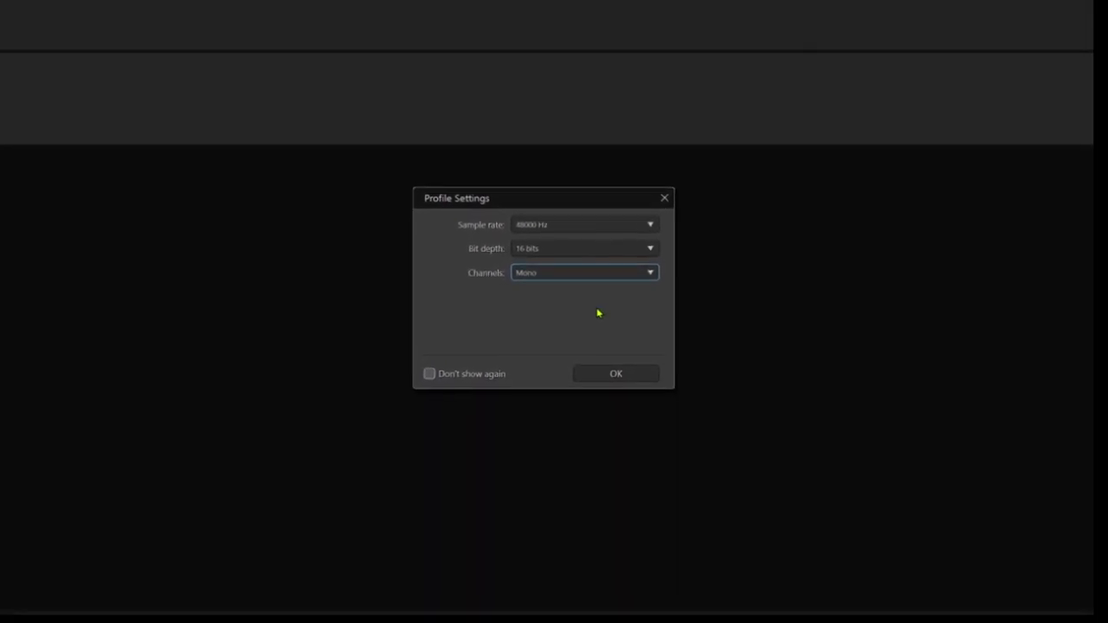
click(595, 354)
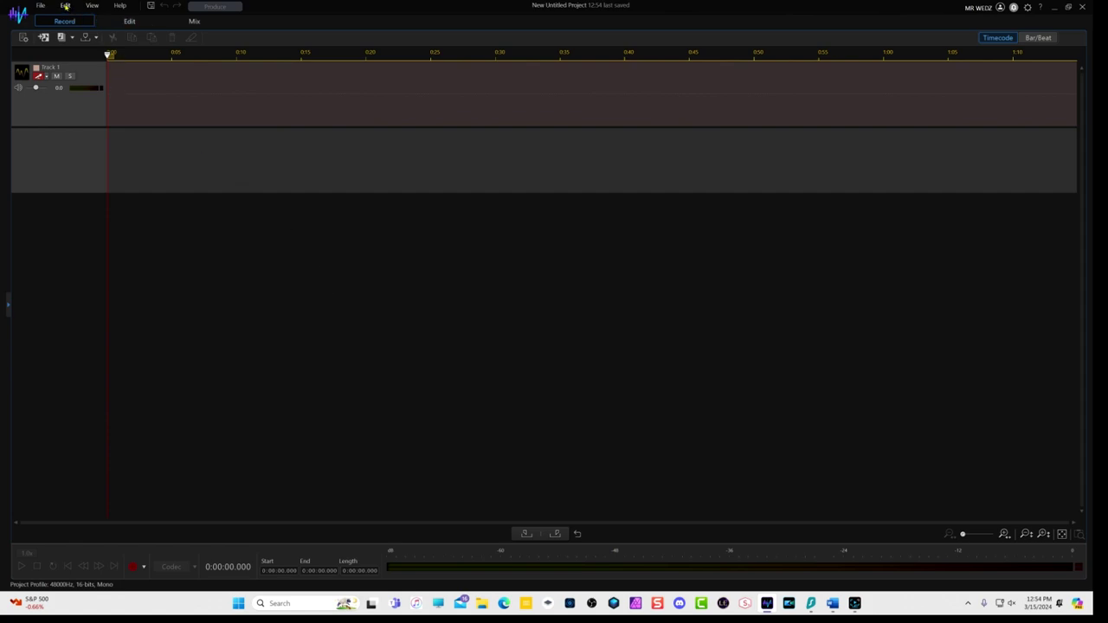
Step: Open Preferences from the Edit menu
click(65, 6)
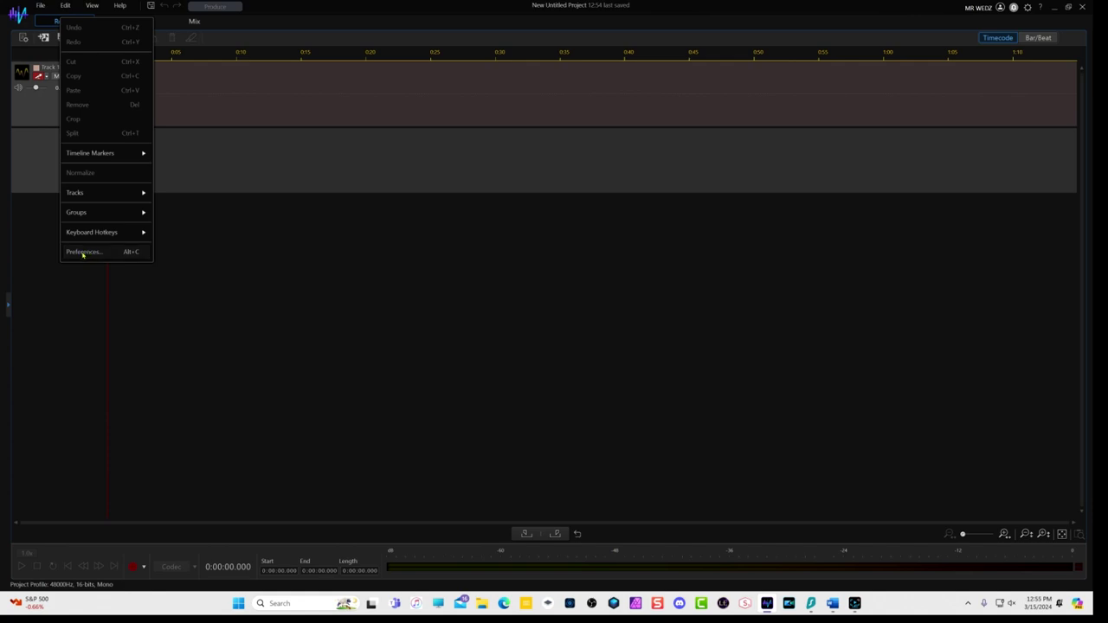
click(83, 252)
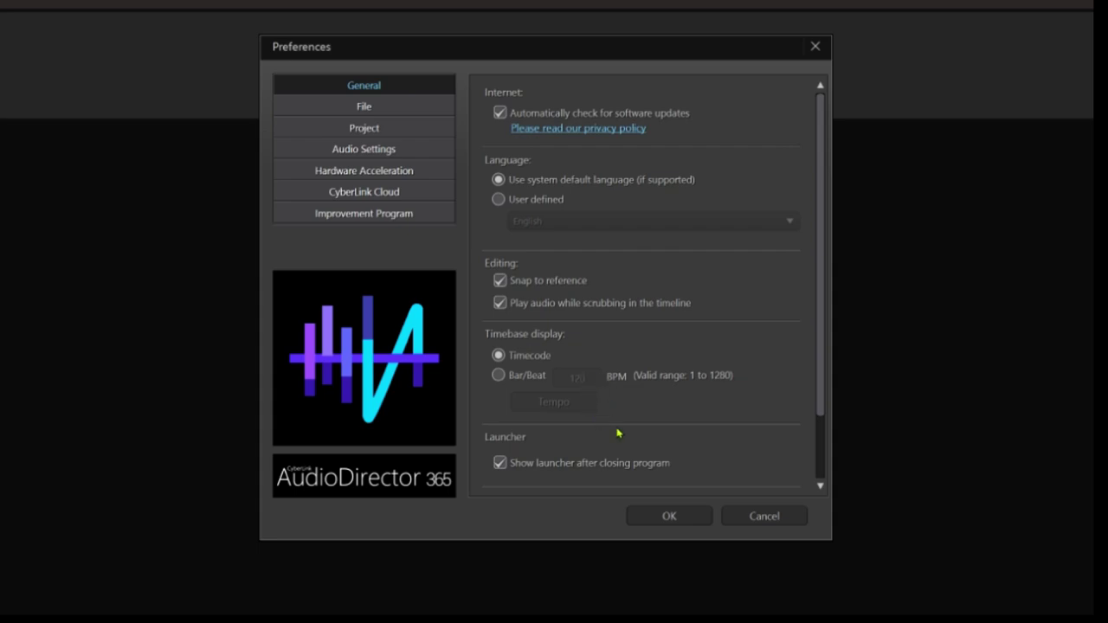
Step: View the File page, then the Project page of Preferences
click(361, 109)
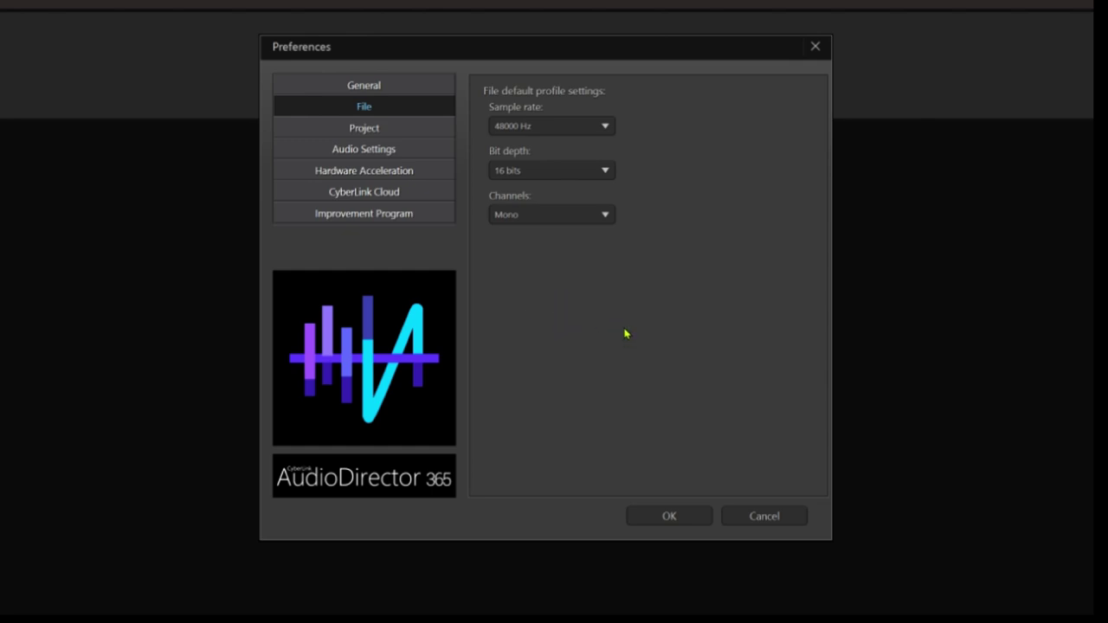
click(372, 129)
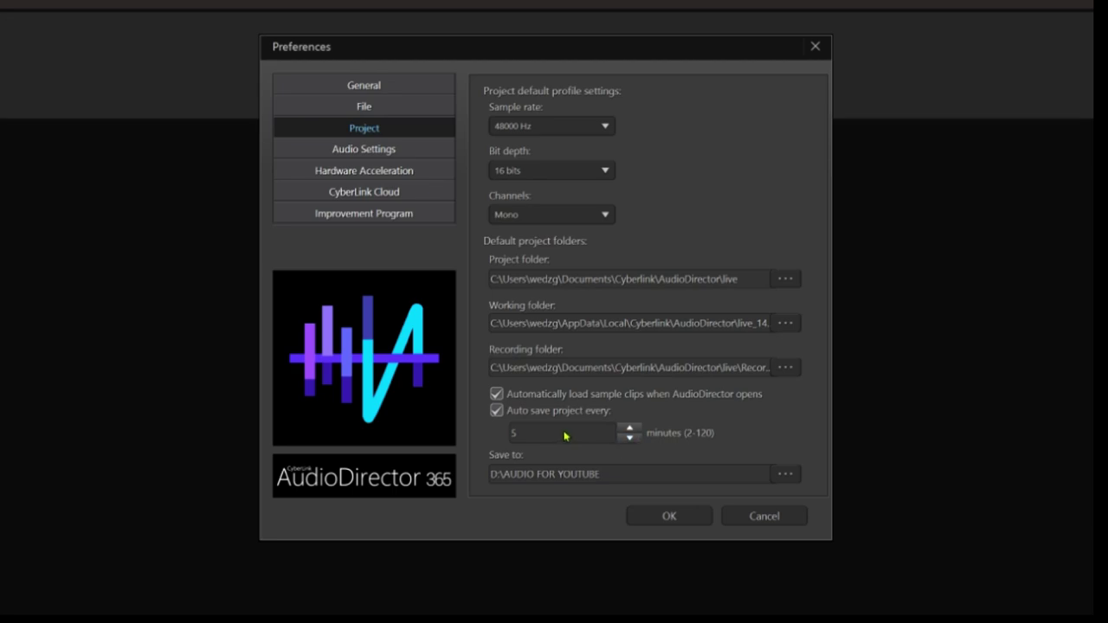
Step: Lower the project auto-save interval to 2 minutes
click(630, 439)
click(362, 150)
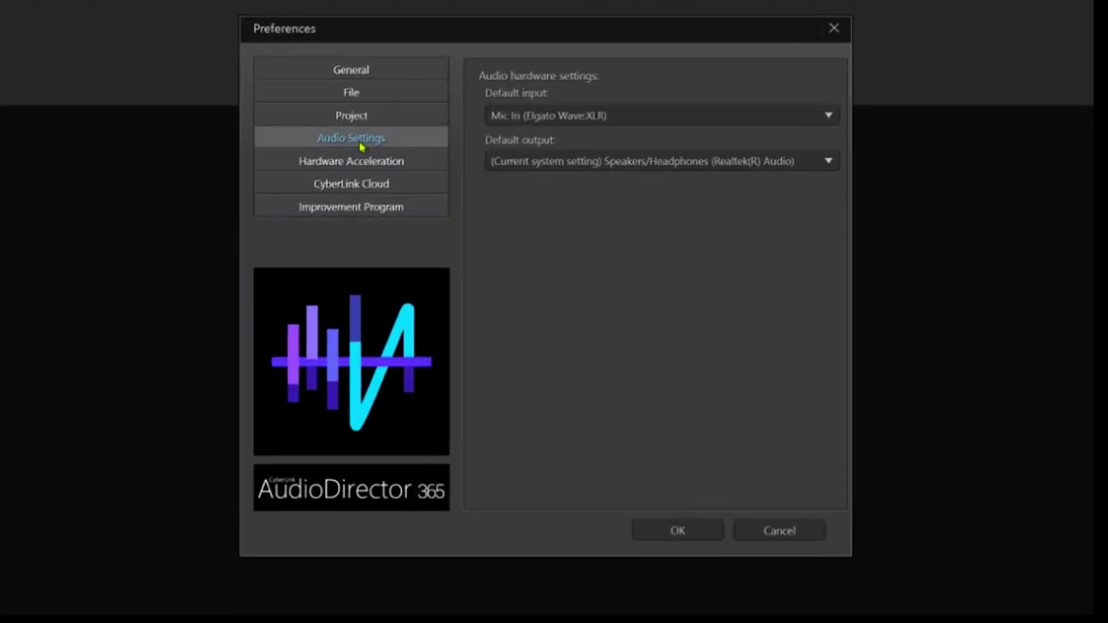
Step: Keep Mic In (Elgato Wave:XLR) as input and the Realtek speakers/headphones as output
click(829, 118)
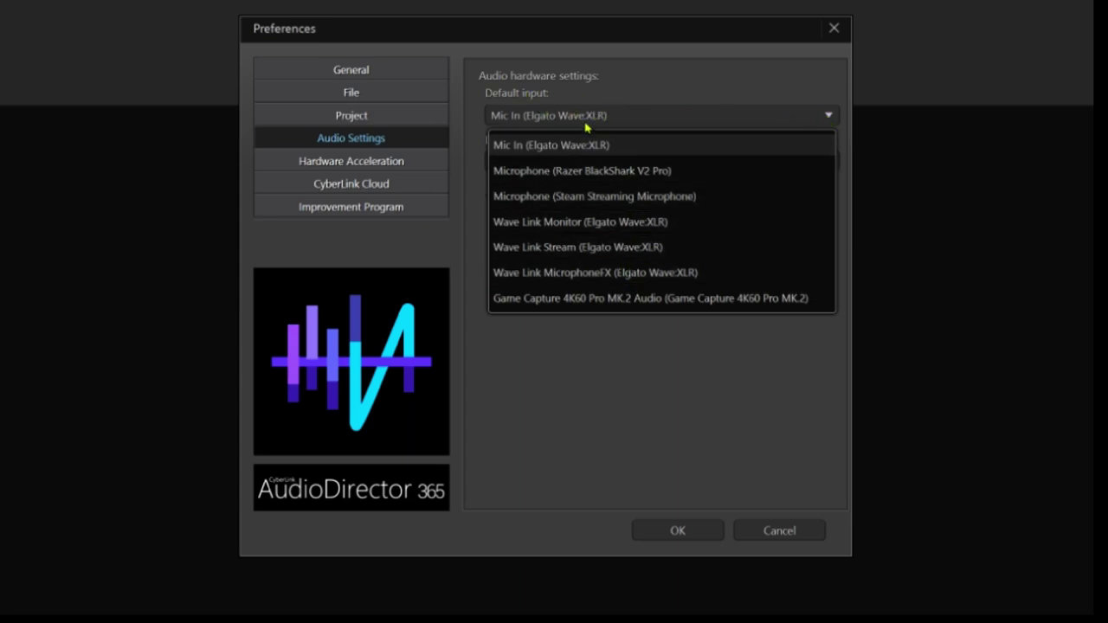
click(827, 116)
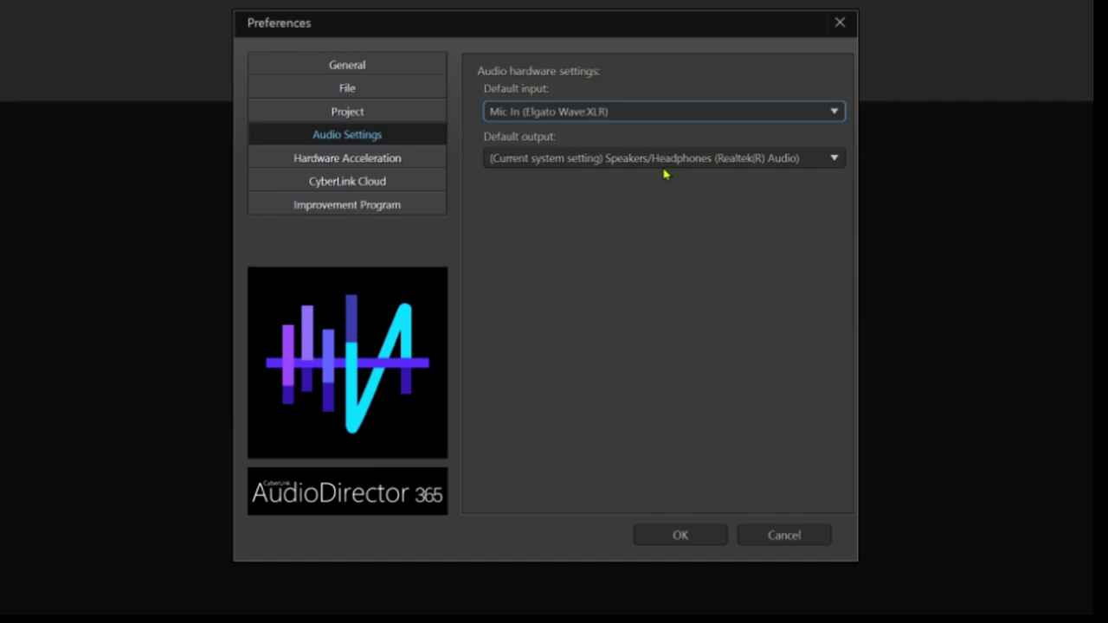
click(830, 163)
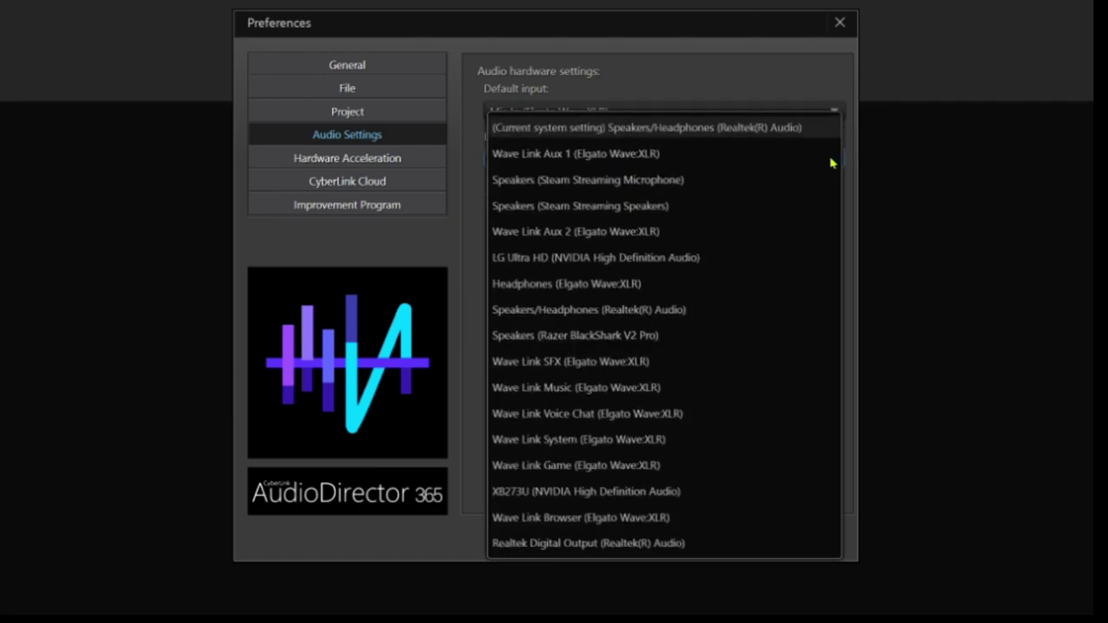
click(828, 133)
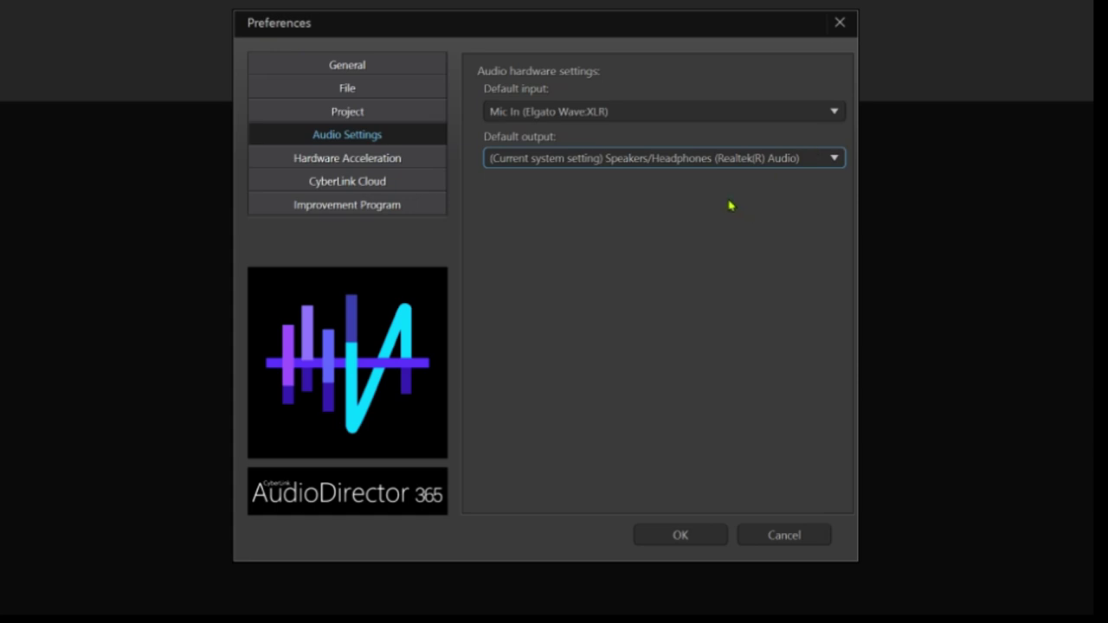
Step: Review the Hardware Acceleration and CyberLink Cloud pages, then save the preferences
click(340, 161)
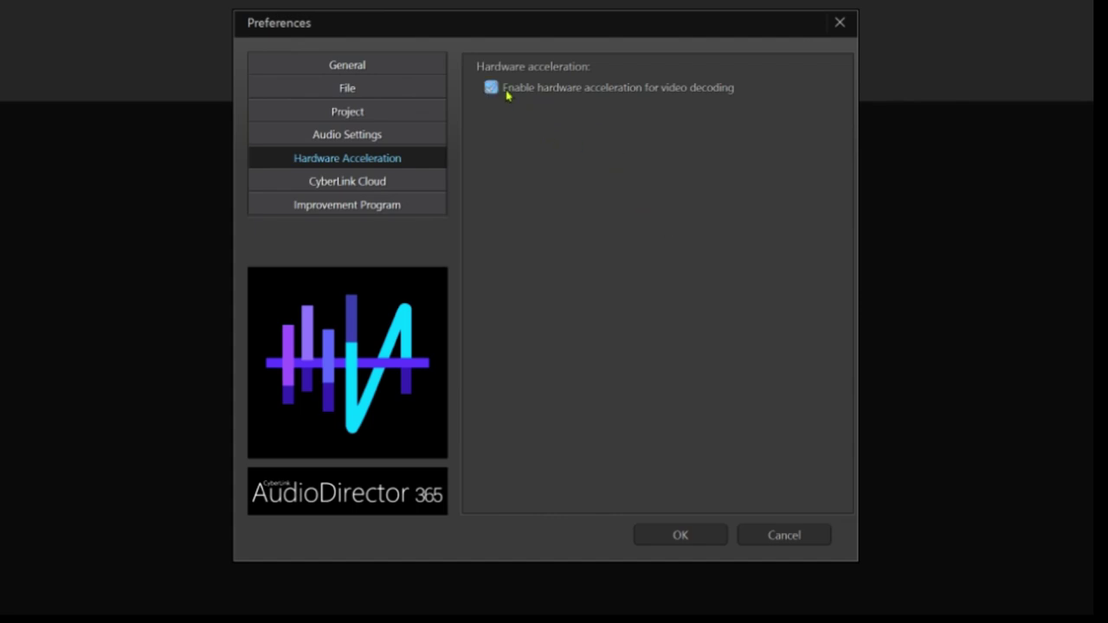
click(340, 192)
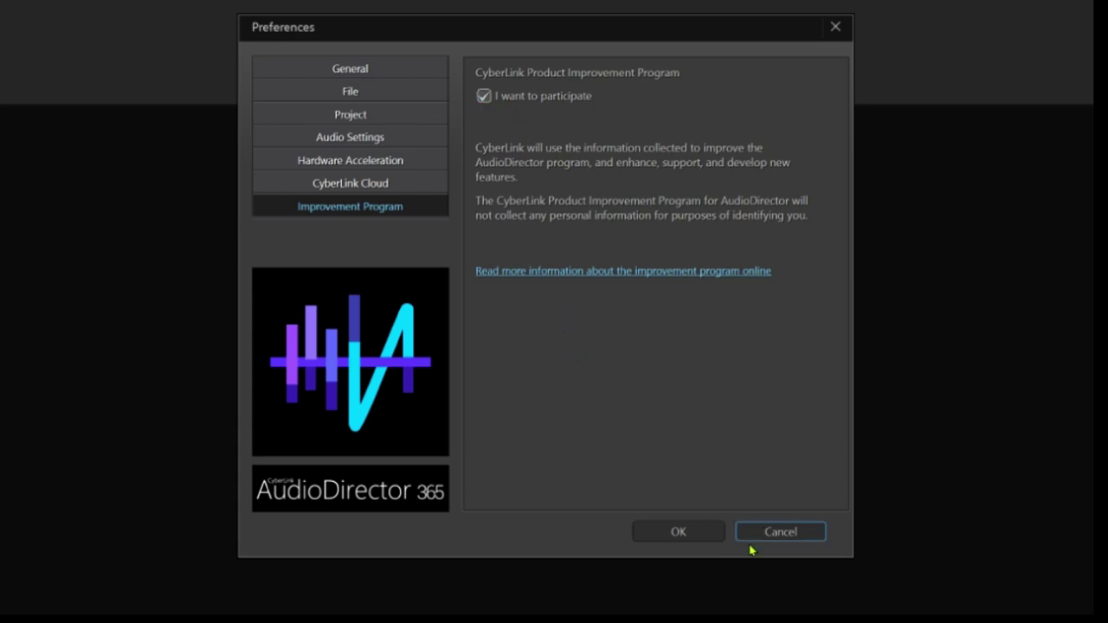
click(685, 533)
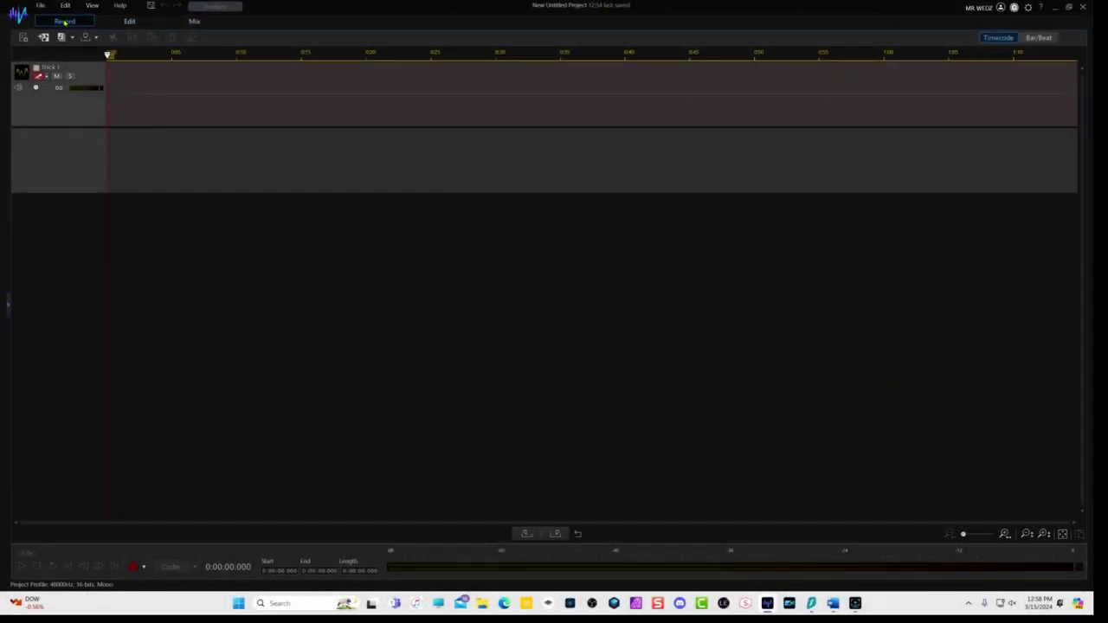
Step: Cycle through the Edit, Mix and Record workspaces, ending in Mix with its Master Track
click(130, 21)
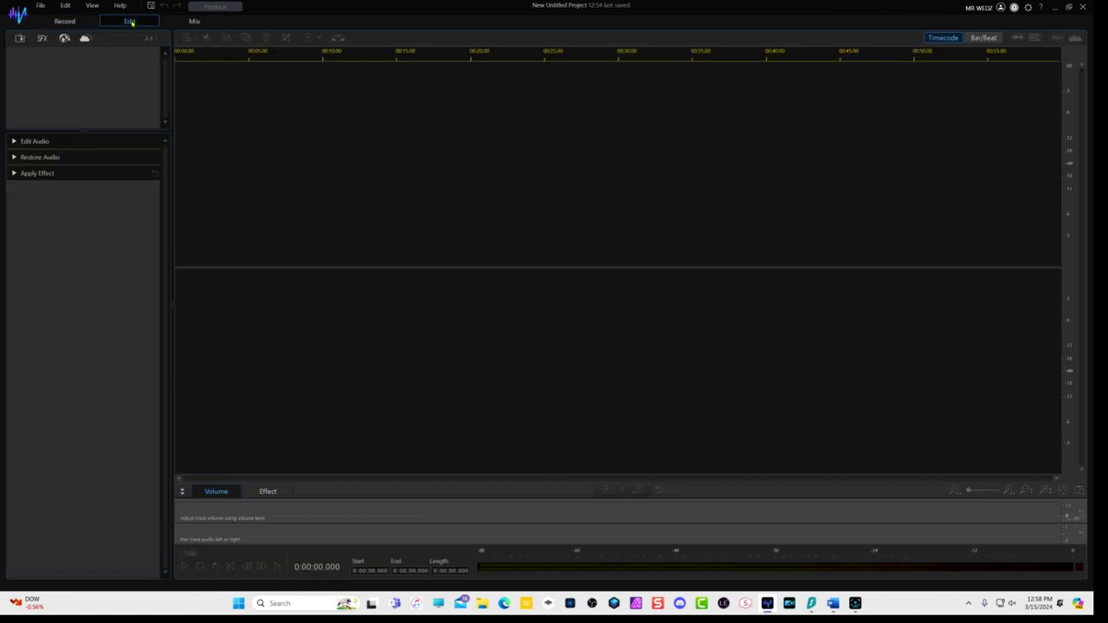
click(195, 22)
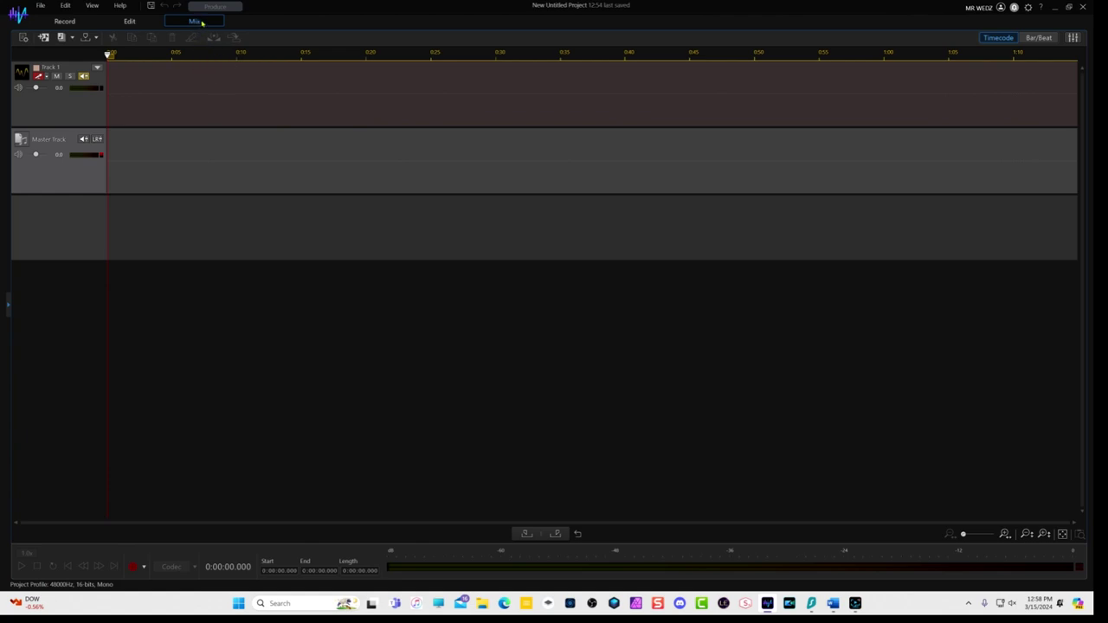
click(66, 21)
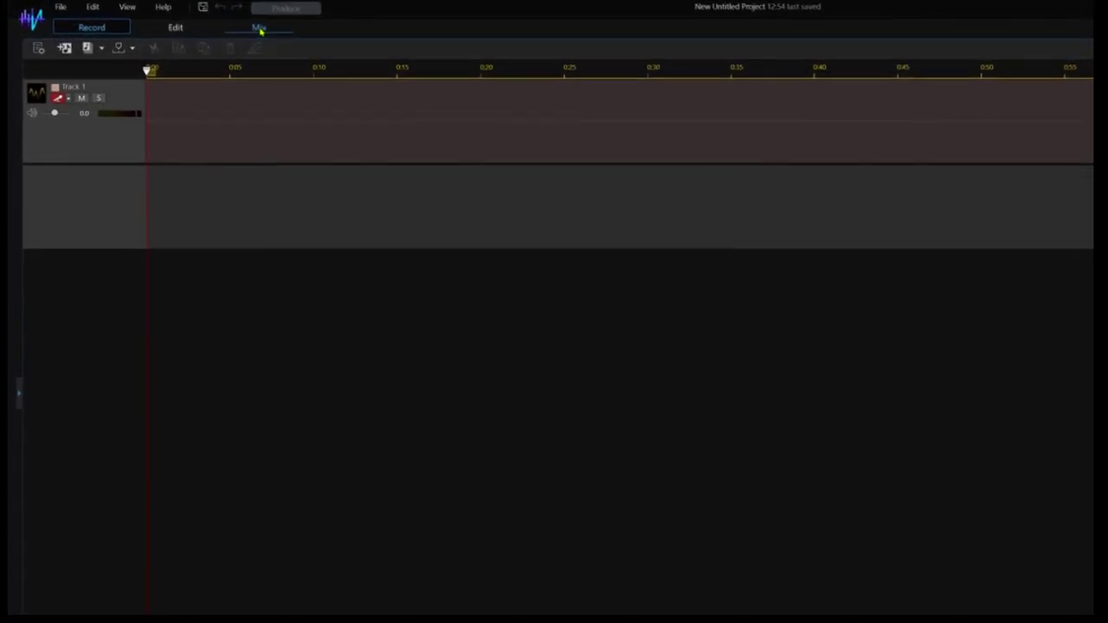
click(260, 28)
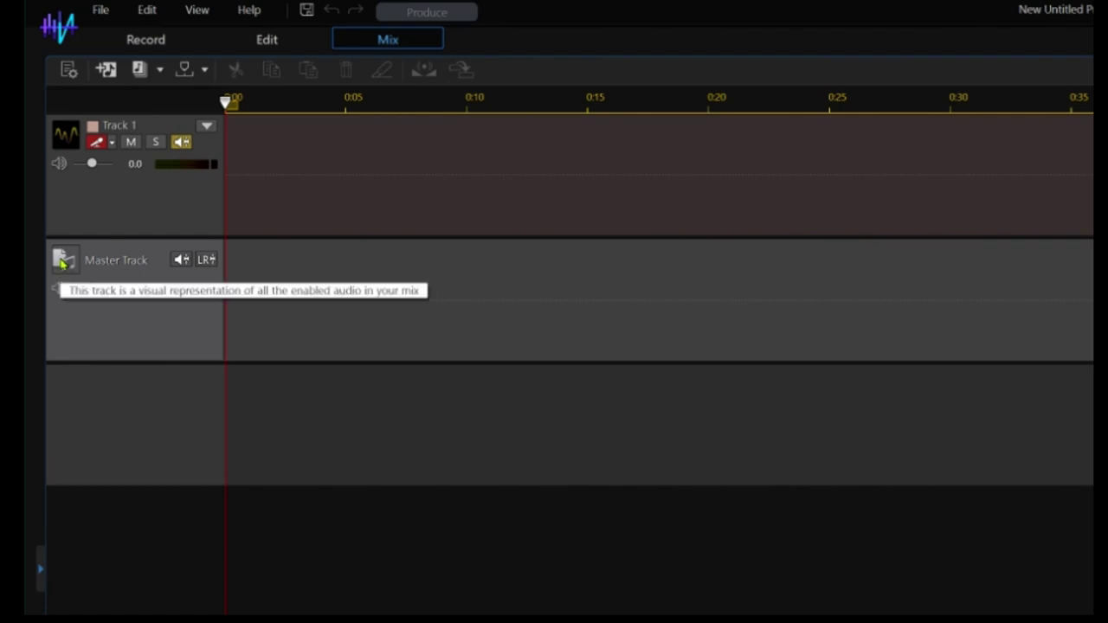
Step: Return to the Record view and give Track 1 a new icon from the grid
click(147, 41)
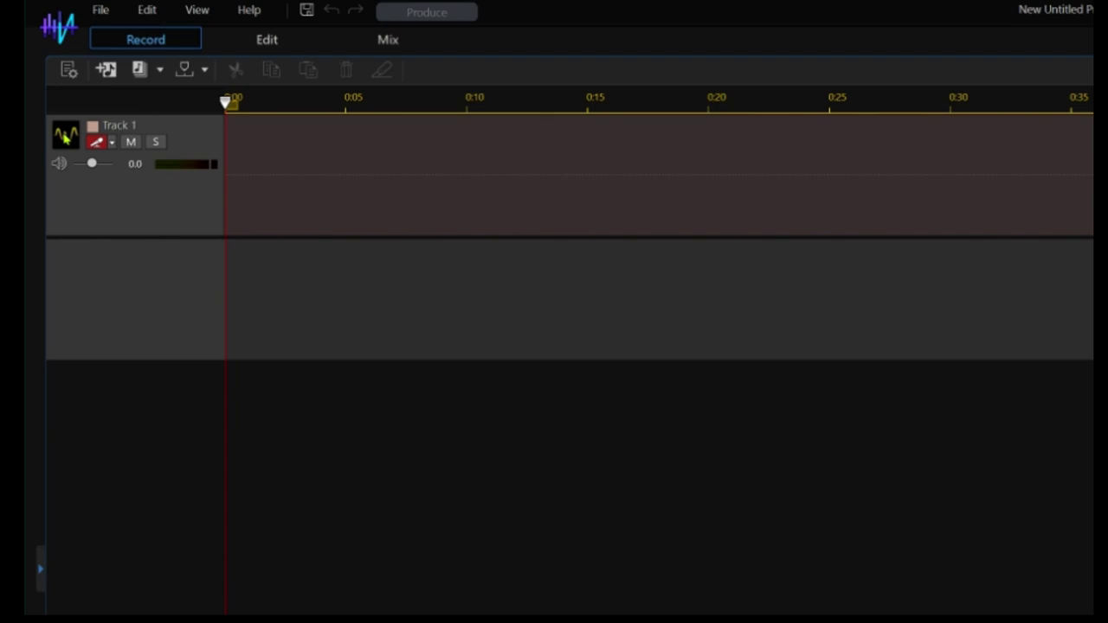
click(66, 137)
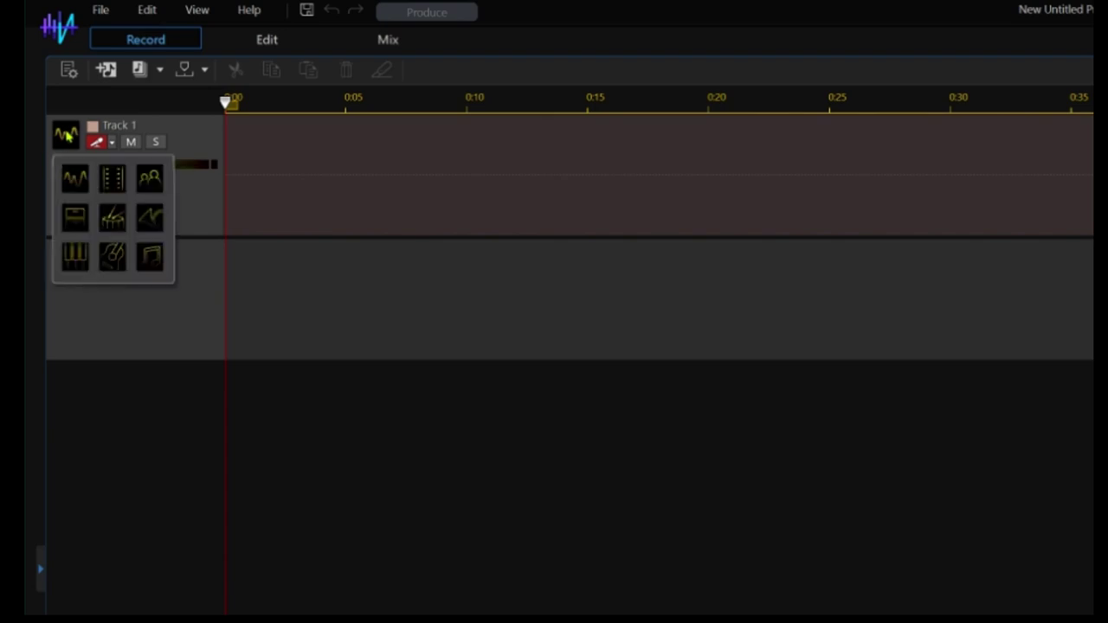
click(150, 180)
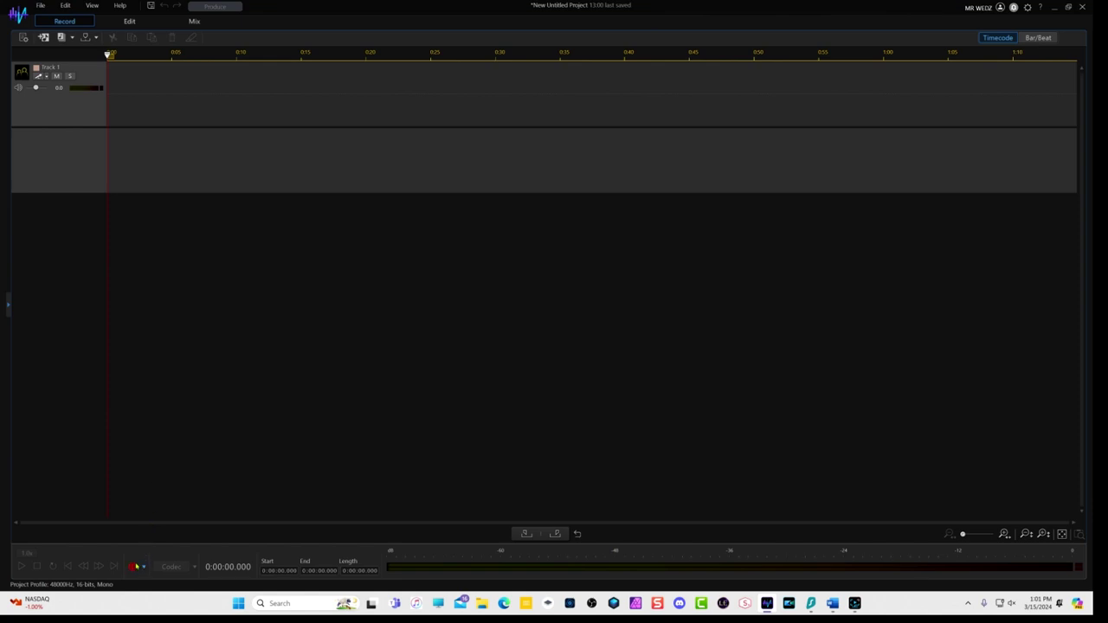
Step: Arm Track 1 for recording after the no-tracks warning, then open its Track Color dialog
click(134, 567)
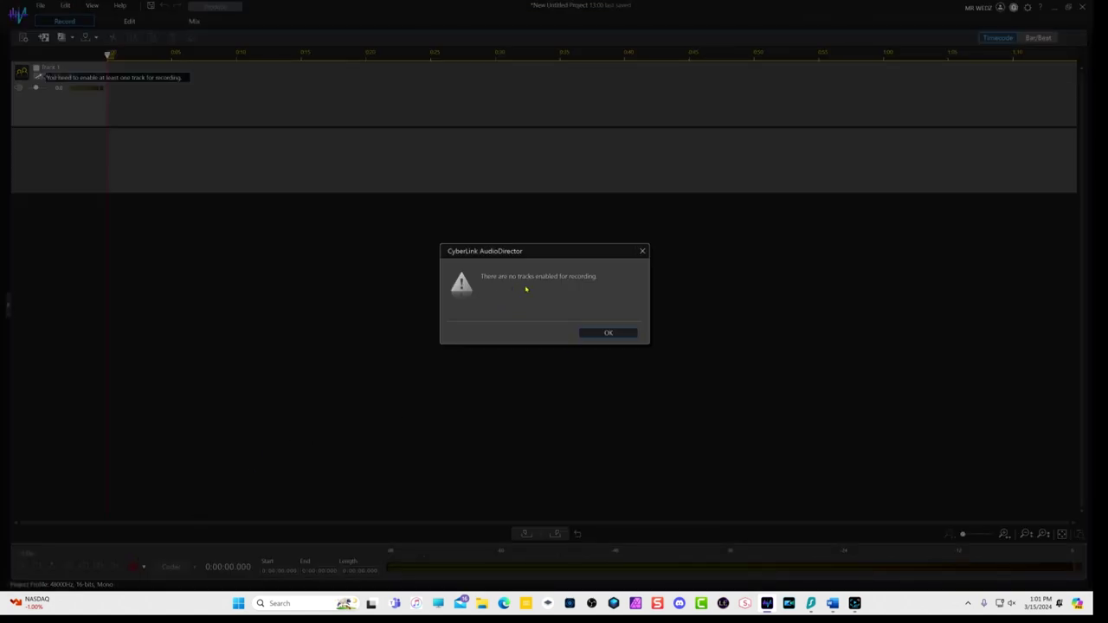
click(611, 333)
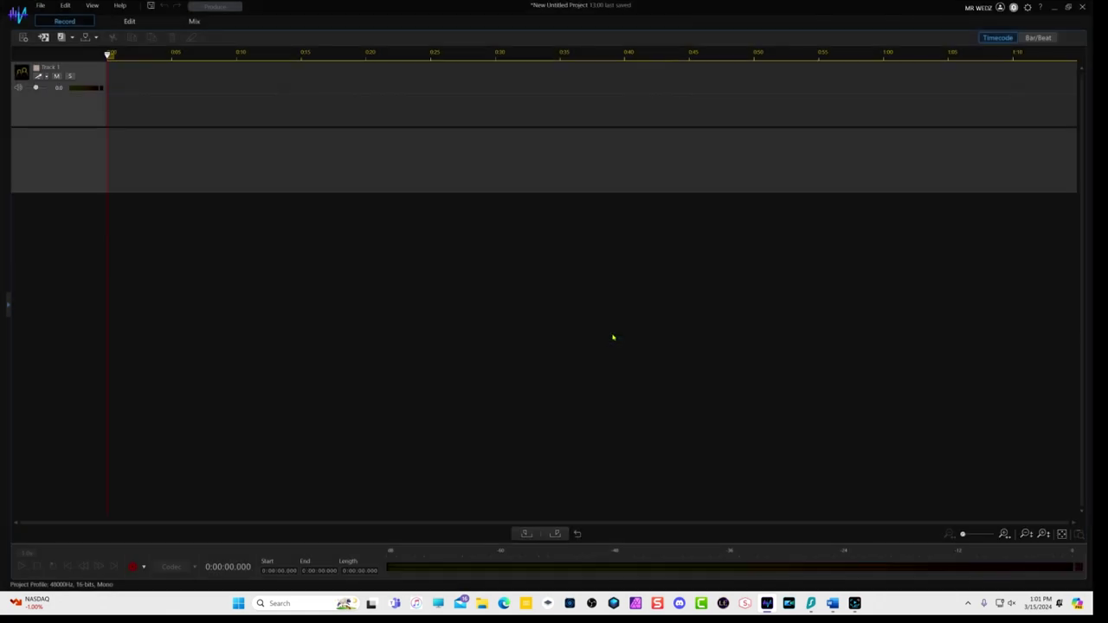
click(38, 77)
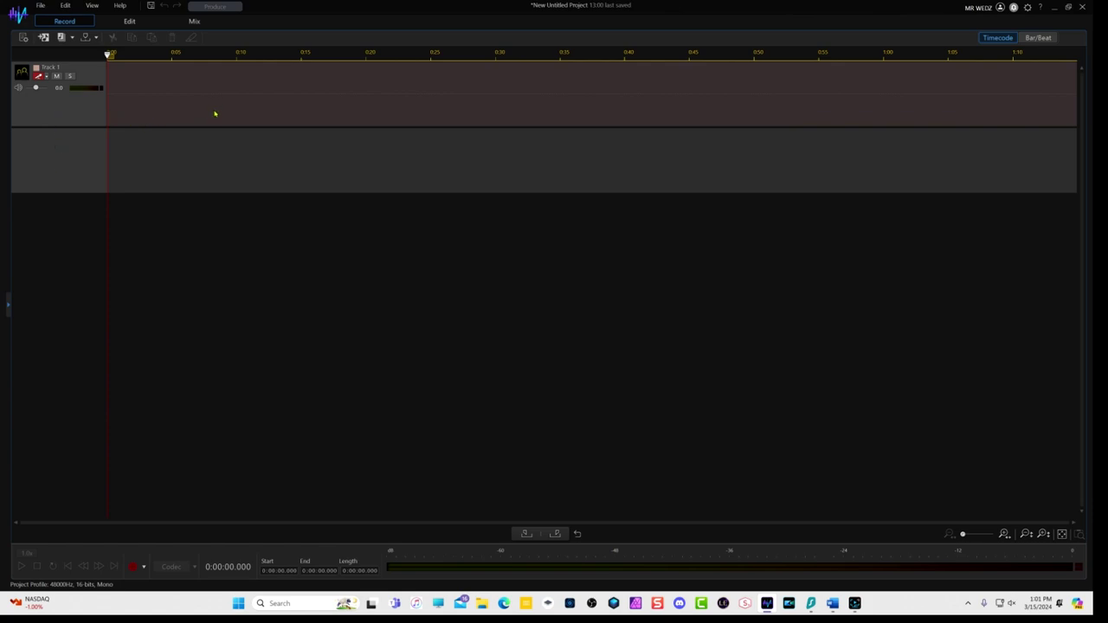
click(56, 76)
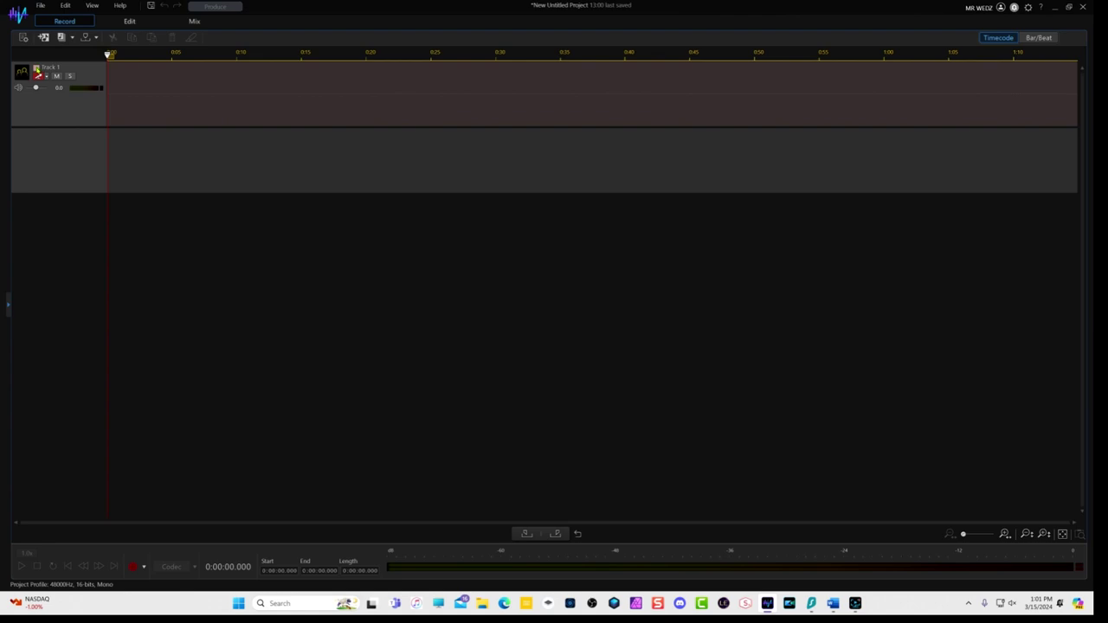
click(37, 69)
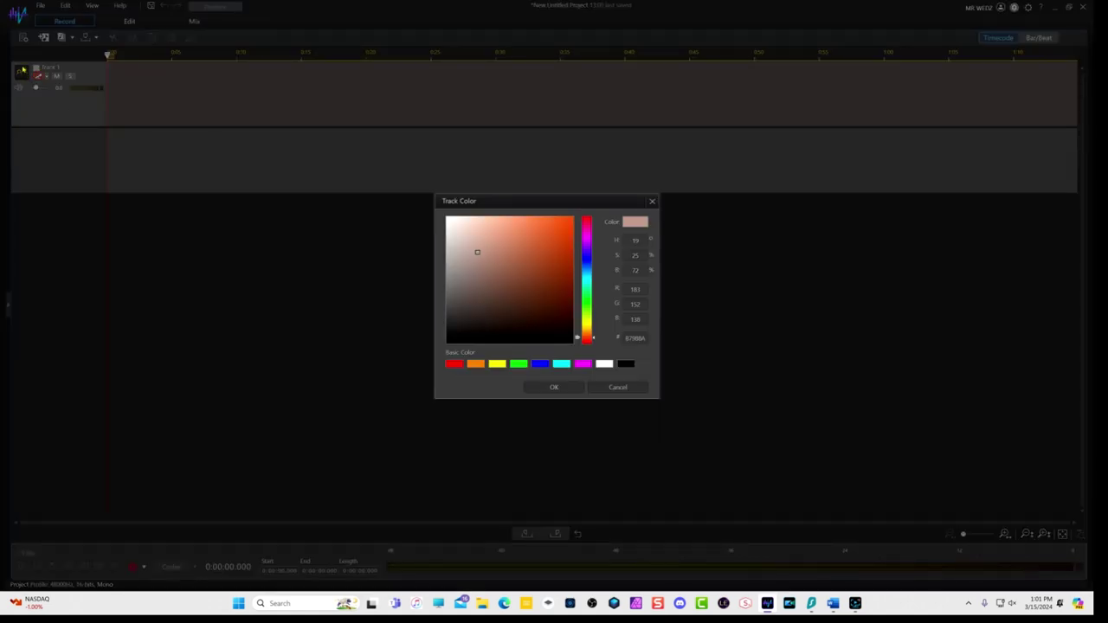
Step: Cancel the colour change and rename Track 1 to TEST
click(618, 387)
double_click(52, 67)
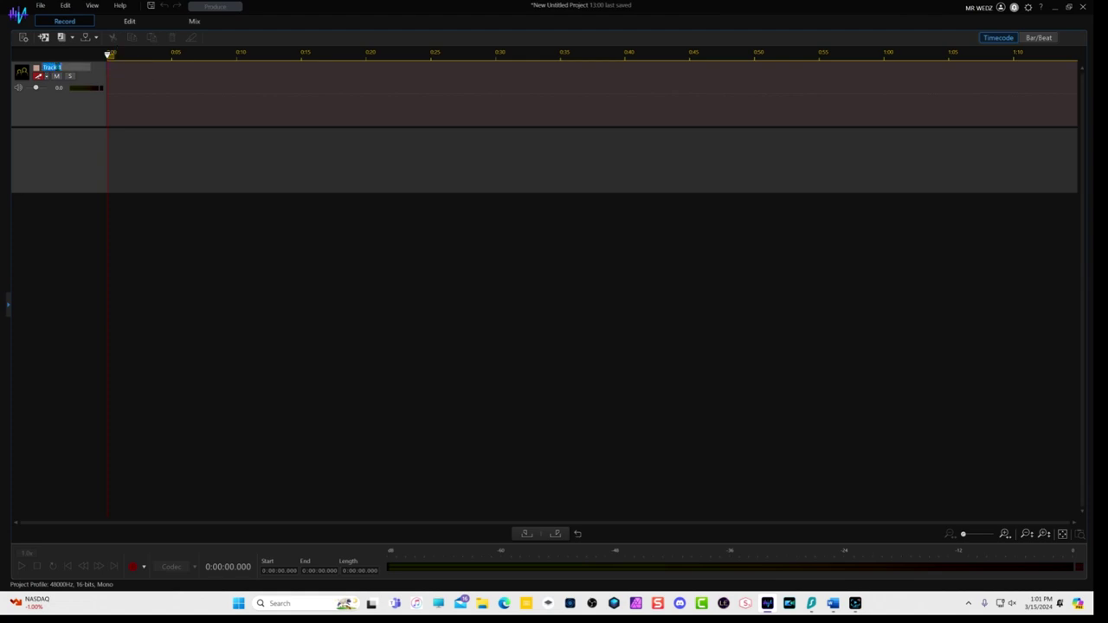
text(TEST)
click(41, 6)
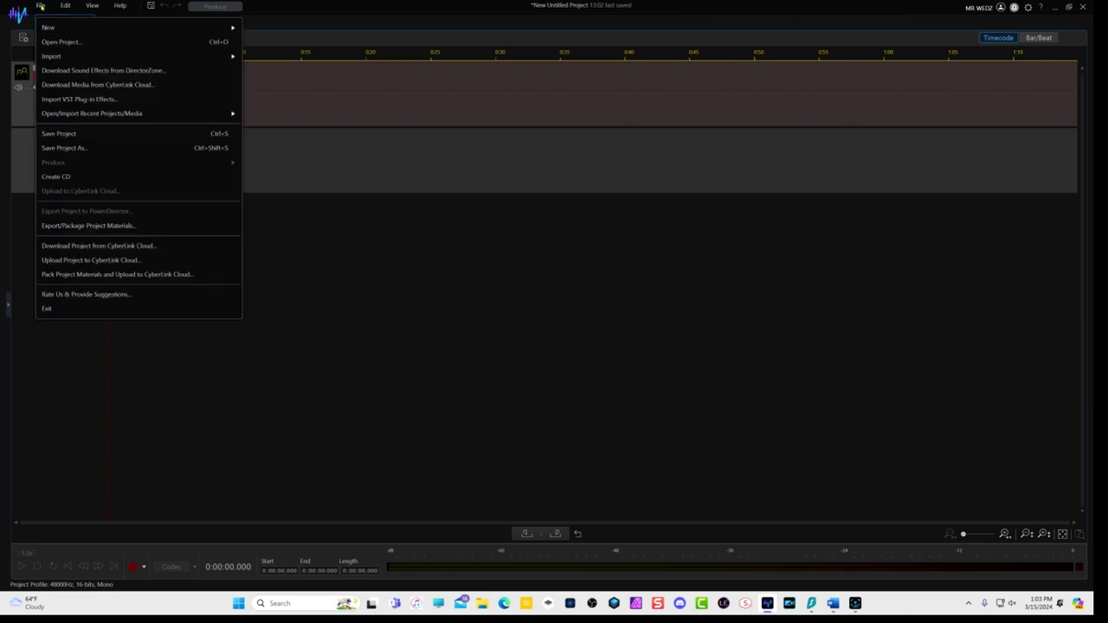
Step: Save the project as 'YOUTUBE TEST'
click(62, 149)
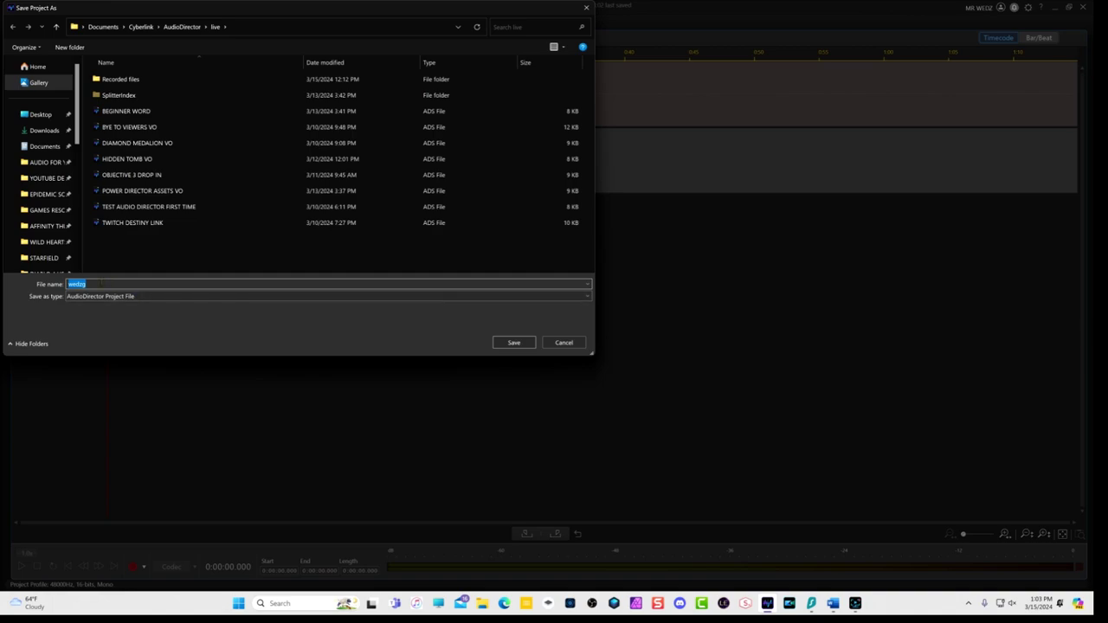
text(YOUTUBE TEST)
click(514, 343)
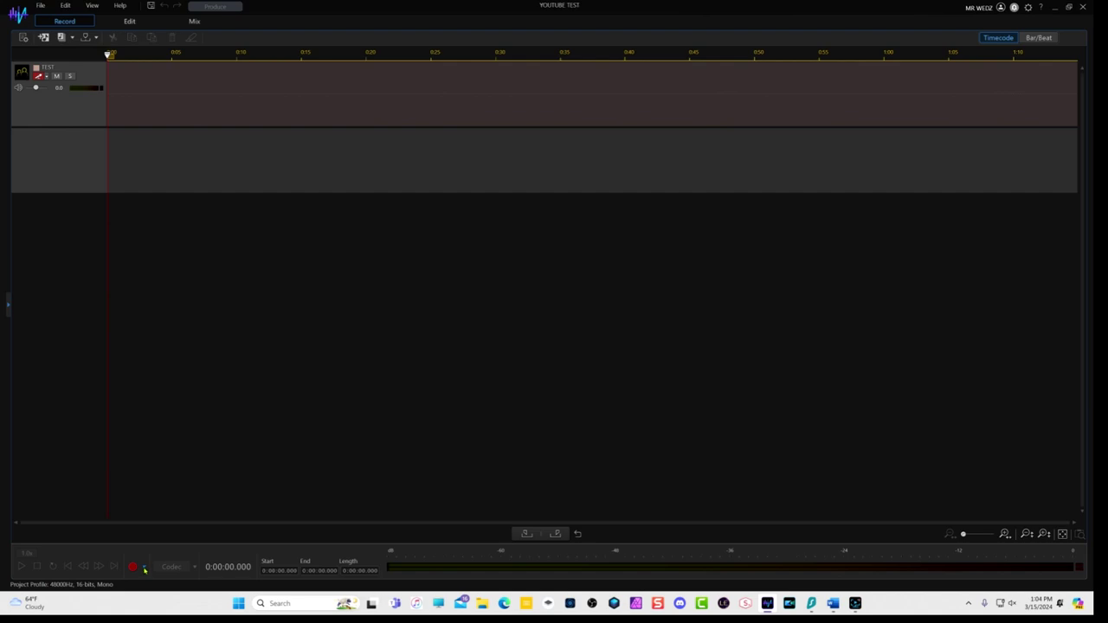
click(144, 567)
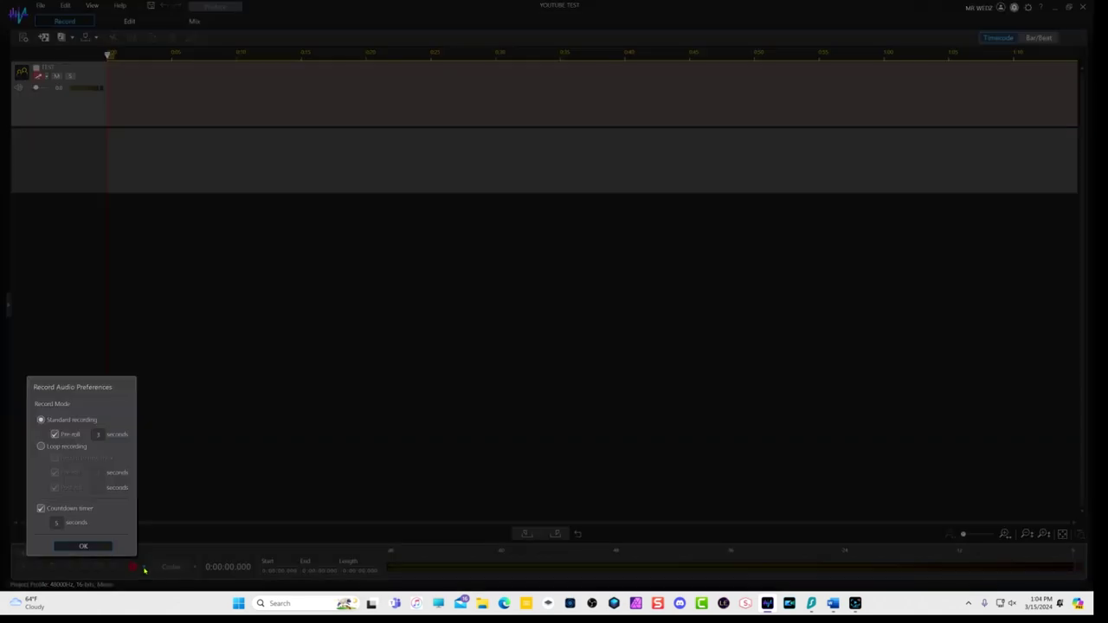
Step: Set the recording countdown timer to 3 seconds, then start recording the voiceover
click(57, 523)
text(3)
click(83, 547)
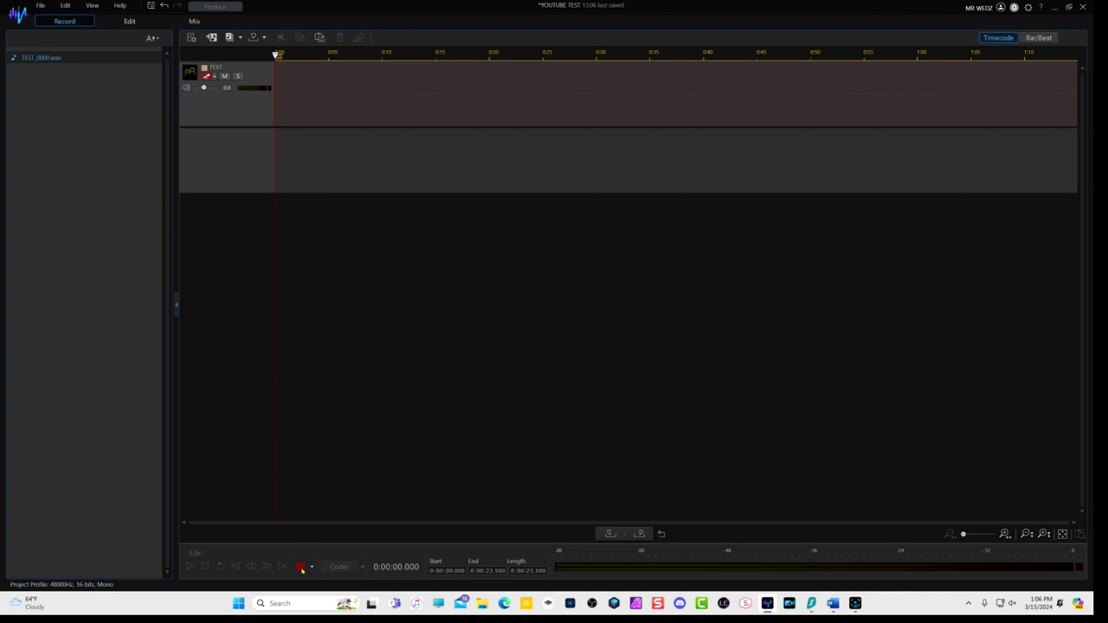
click(301, 568)
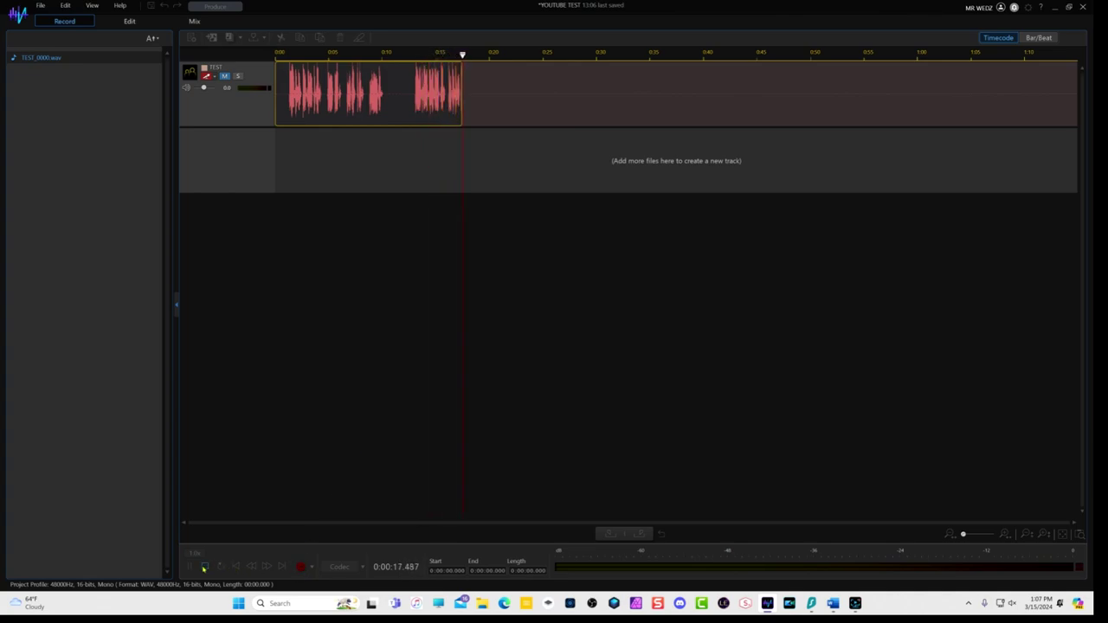
Step: Stop the 17.8-second take and save the YOUTUBE TEST project
click(300, 567)
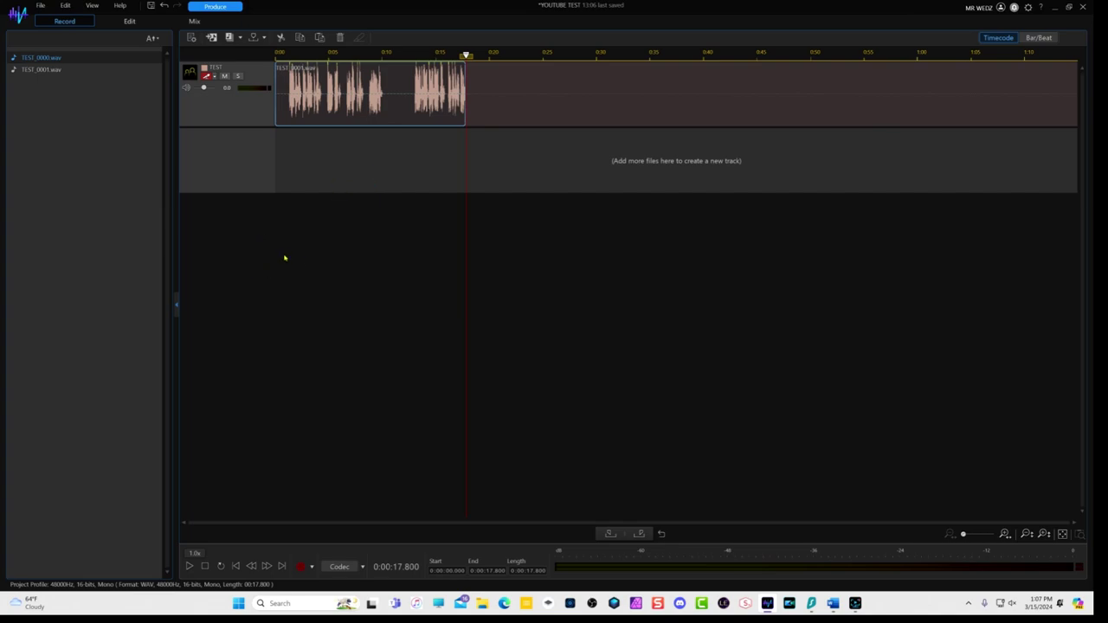
click(41, 6)
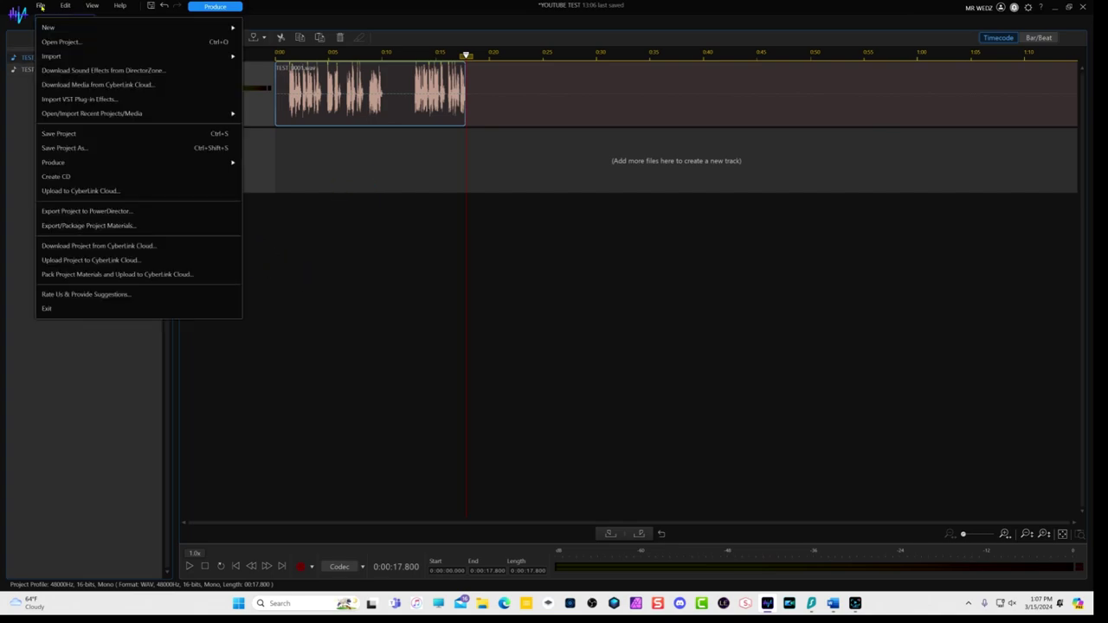
click(59, 135)
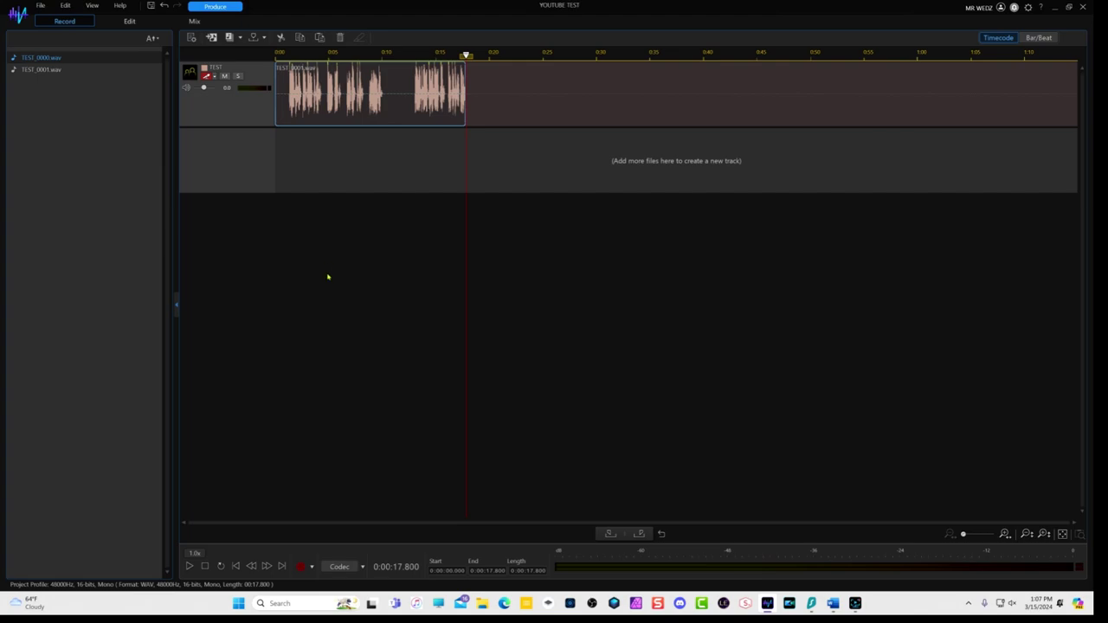
click(130, 22)
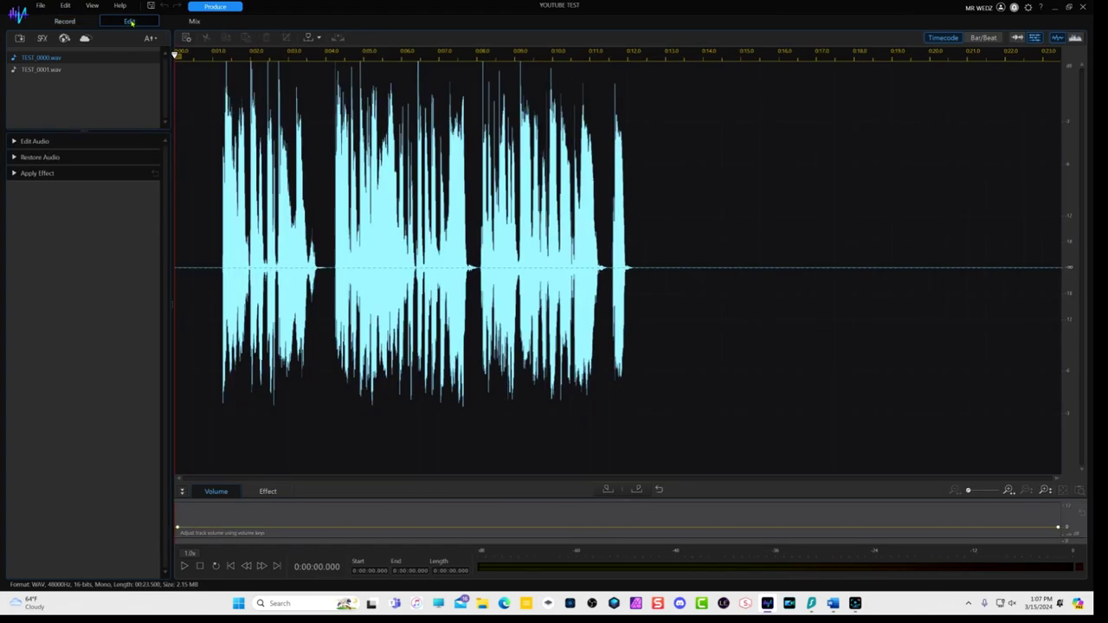
click(183, 567)
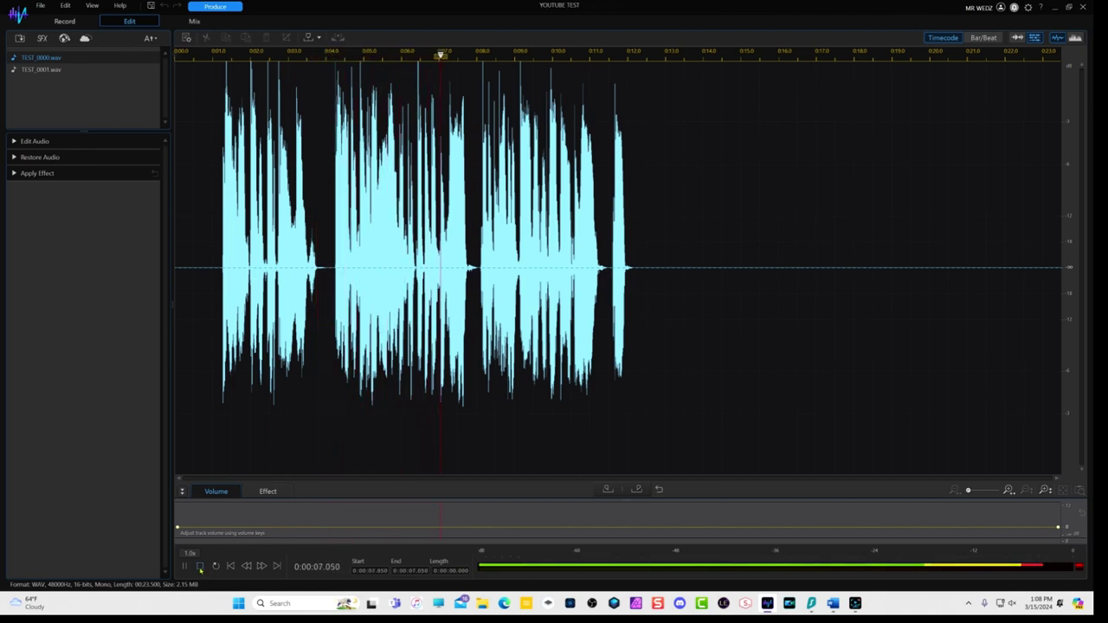
click(200, 567)
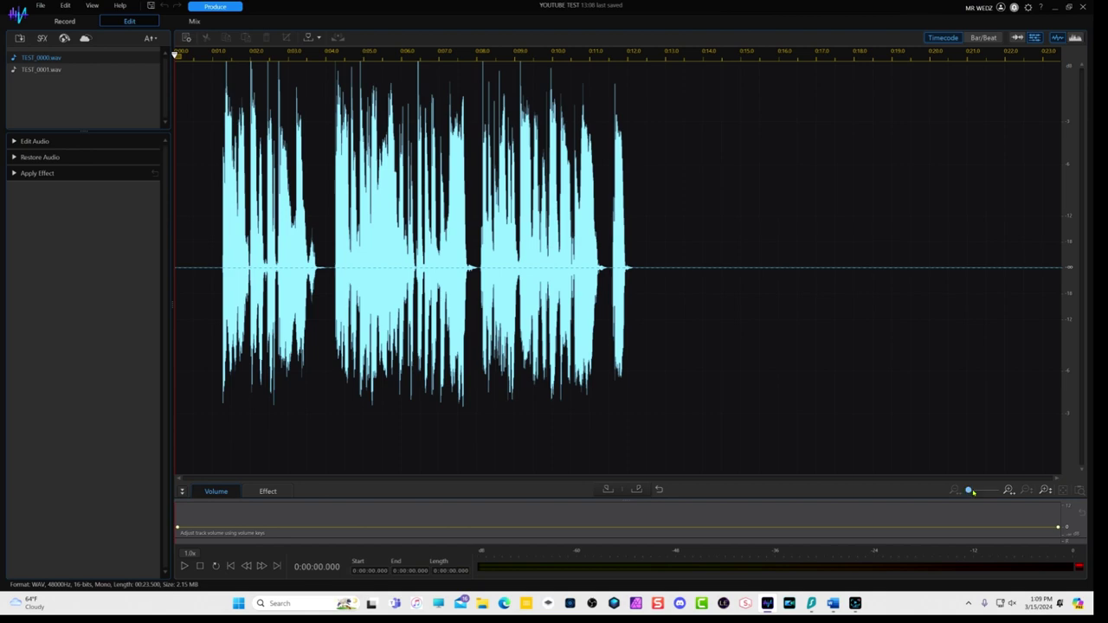
drag(968, 492, 975, 491)
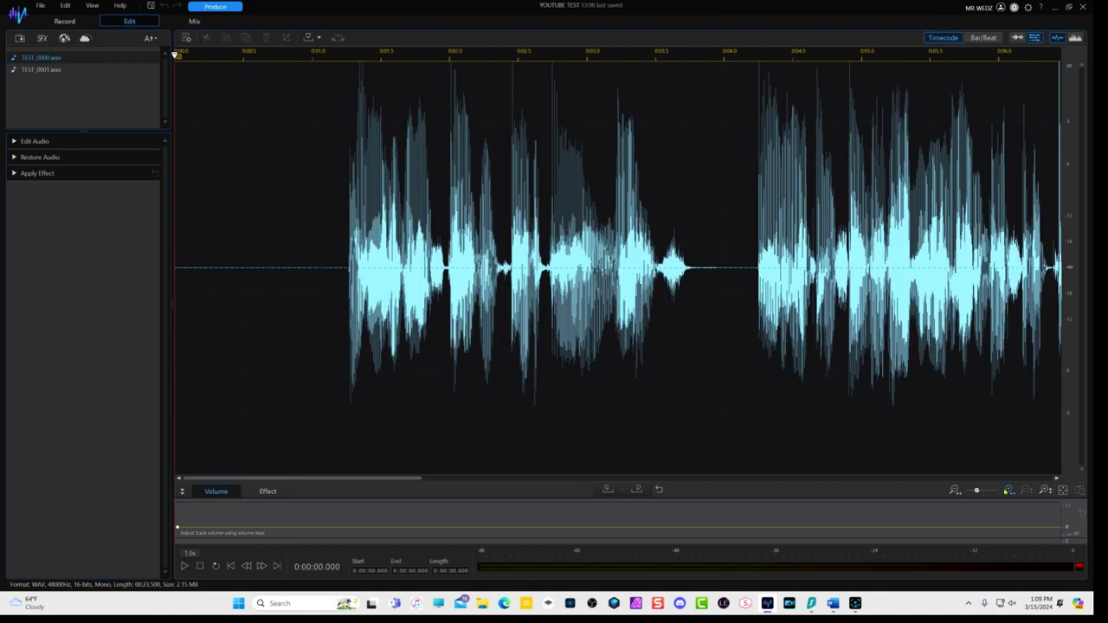
click(968, 491)
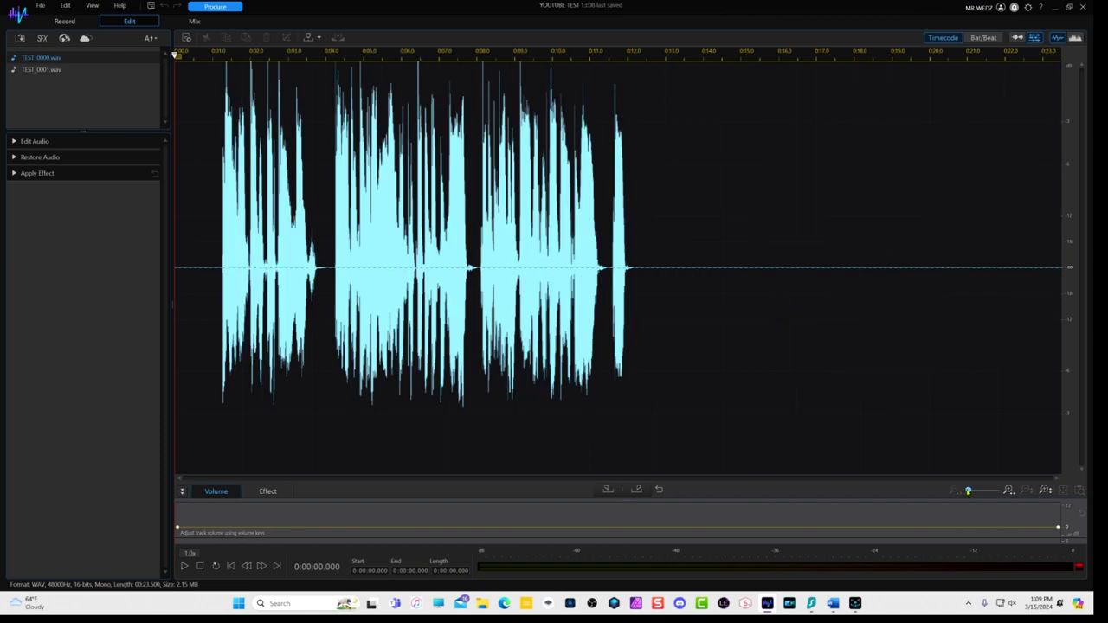
click(1045, 491)
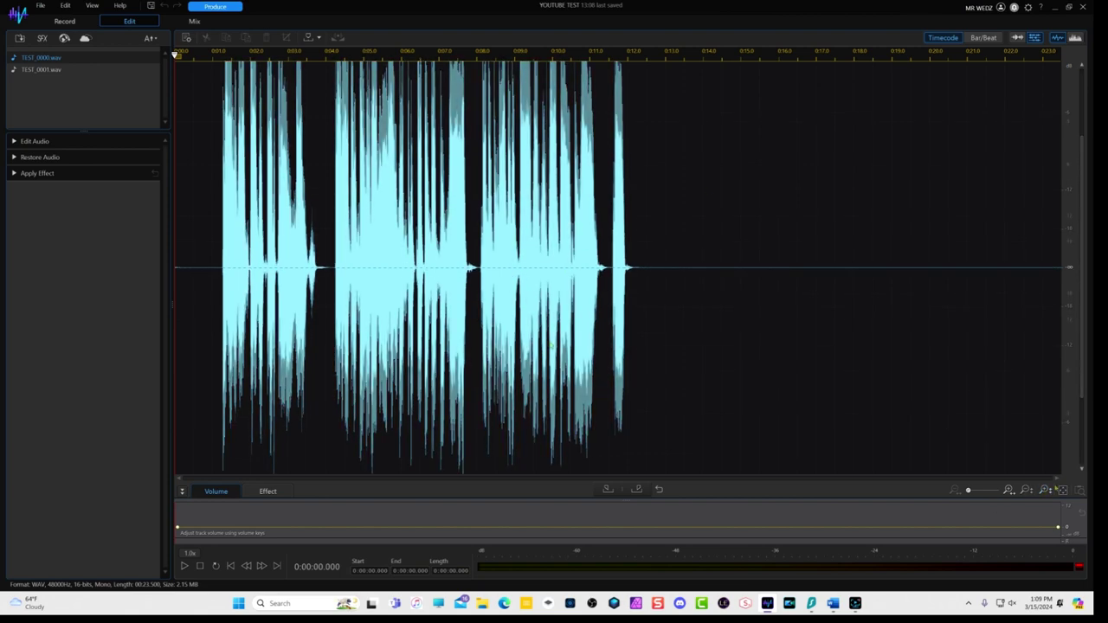
scroll(550, 345, down, 1)
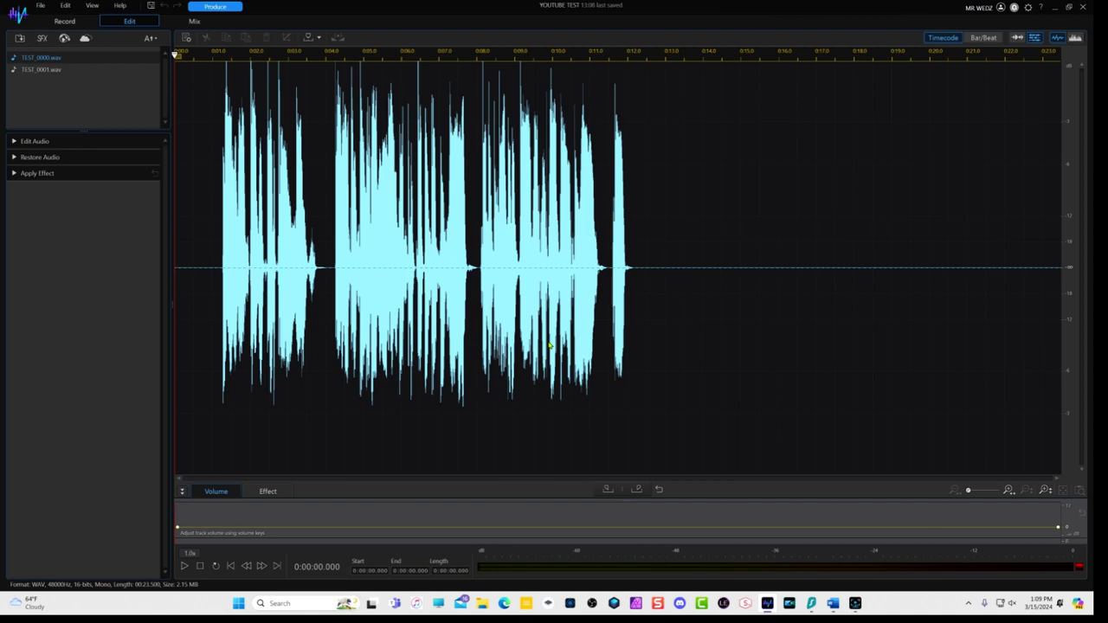
click(15, 142)
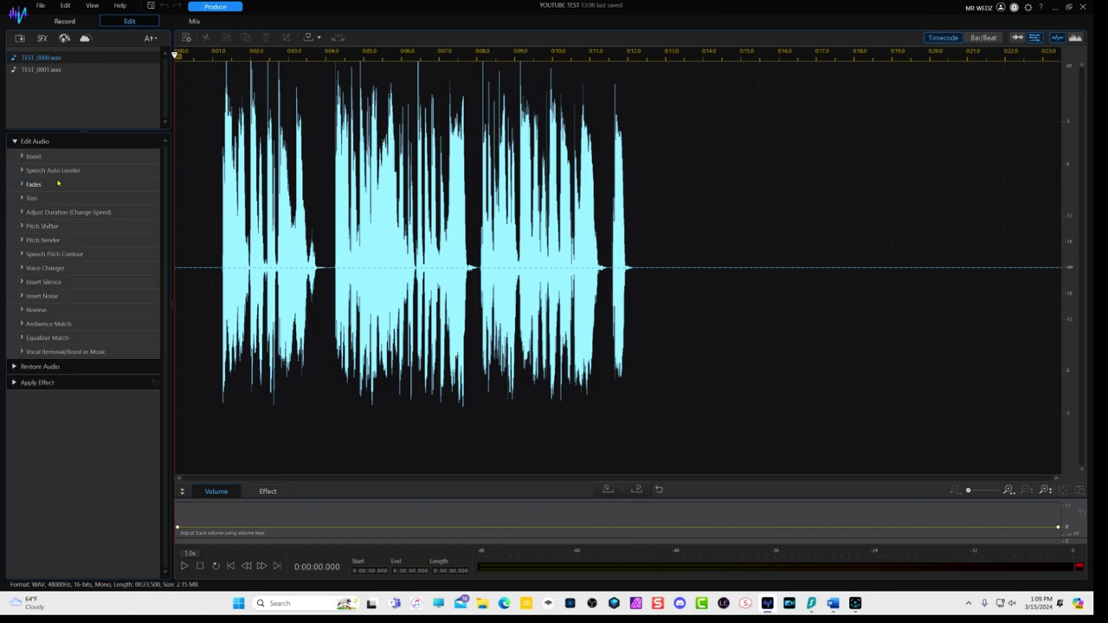
Step: Close Boost without applying it, collapse Edit Audio, and expand Restore Audio
click(22, 157)
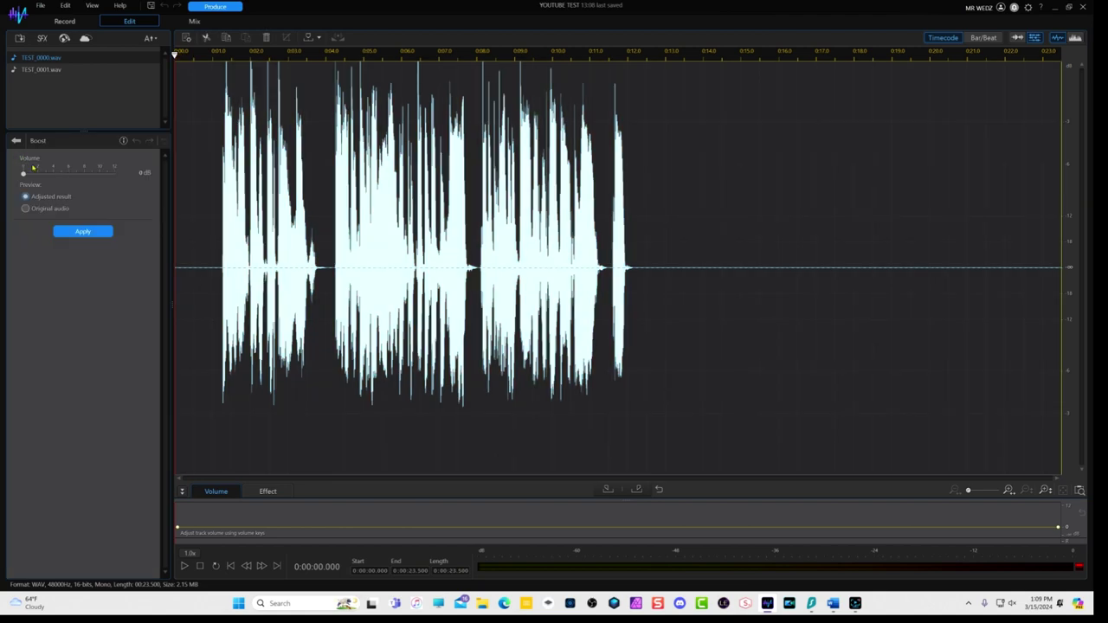
click(15, 140)
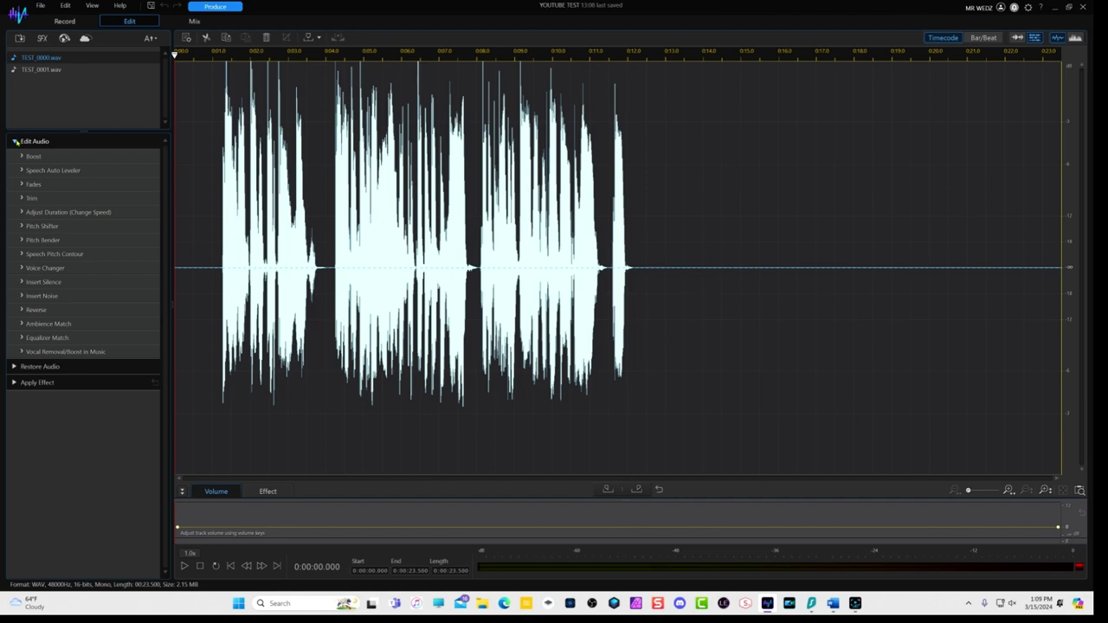
click(16, 141)
click(14, 159)
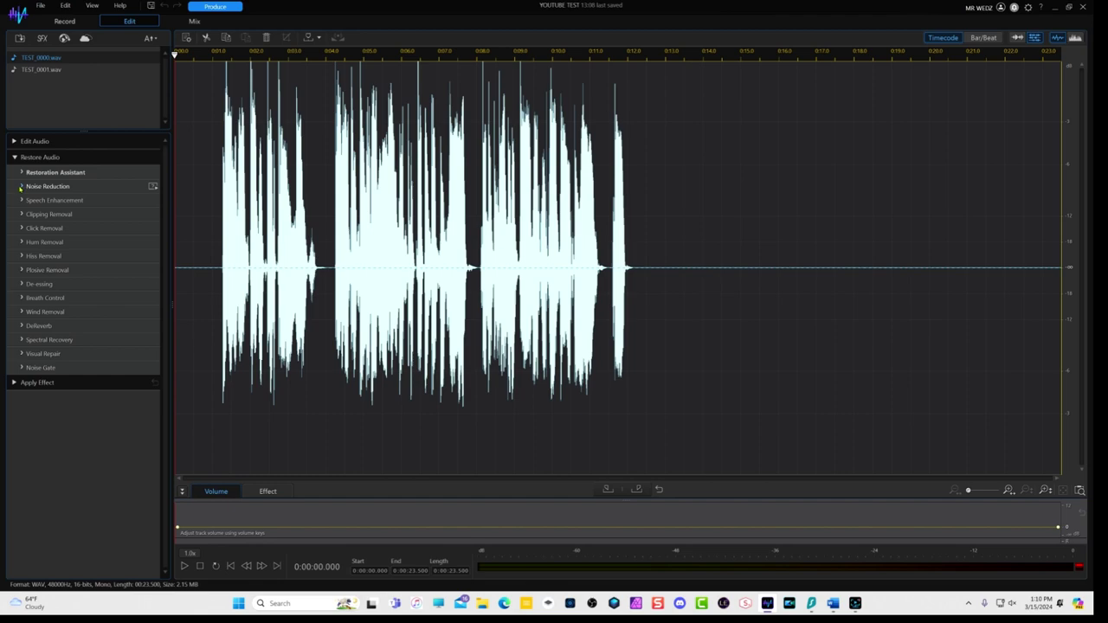
Step: Apply Noise Reduction with the Default preset (60% level, 20% compensation) and dismiss the completion message
click(23, 187)
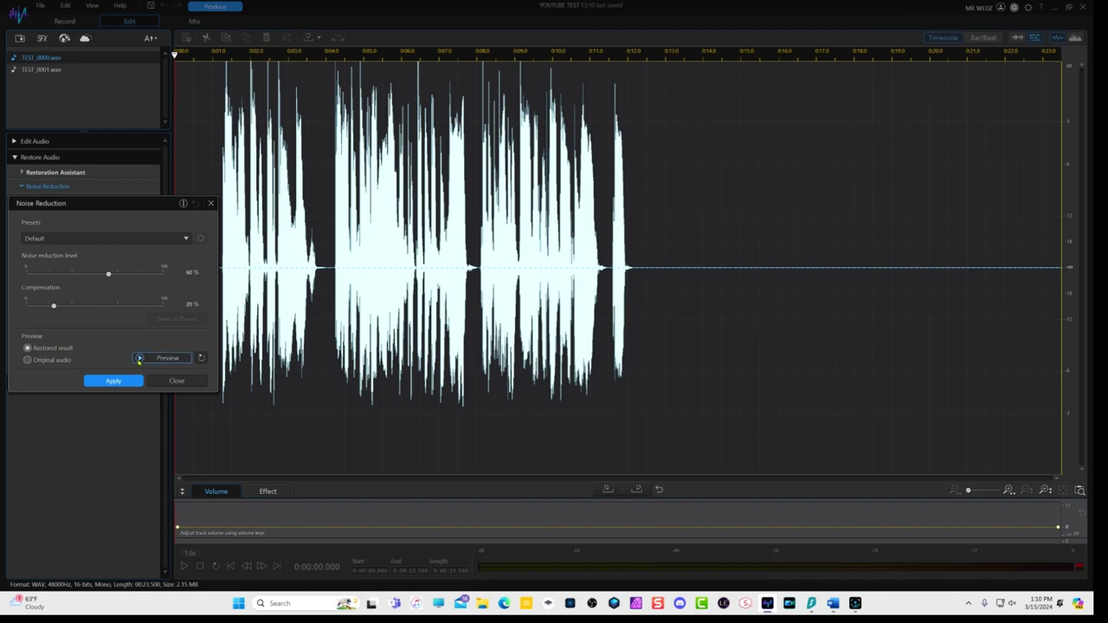
click(114, 382)
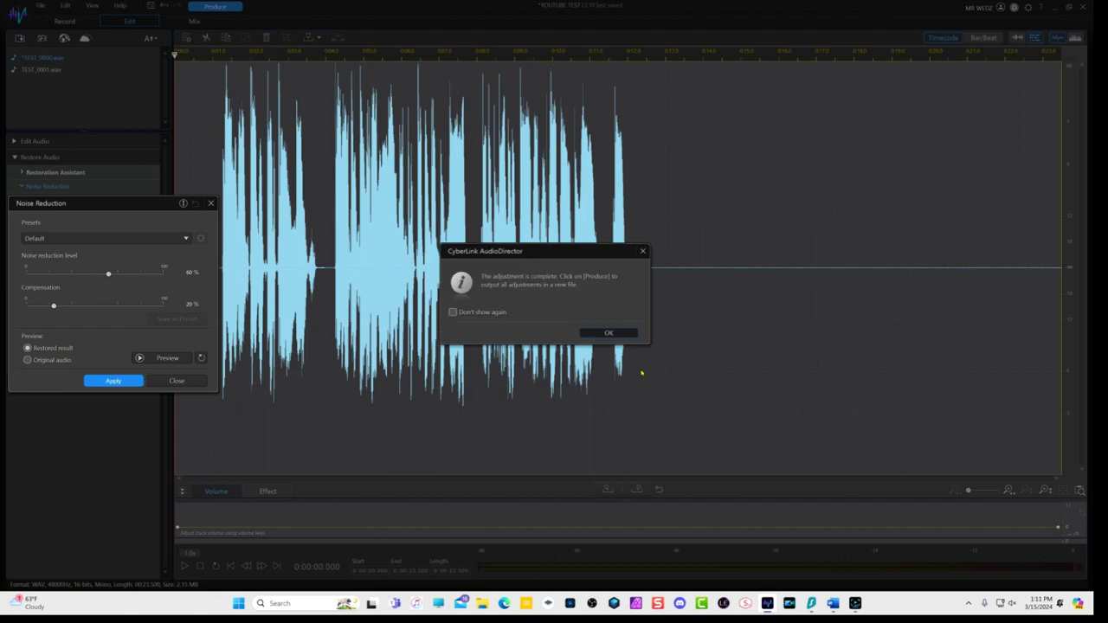
click(608, 333)
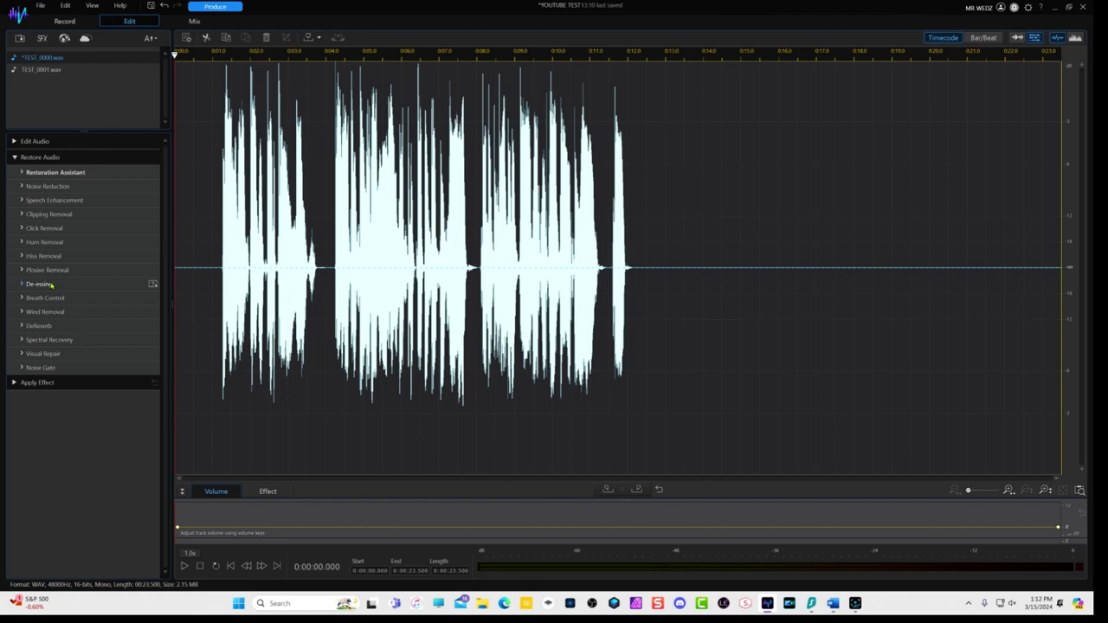
Step: Start a Produce export named 'YOUTUBE TEST' and toggle the CyberLink Cloud upload option
click(216, 7)
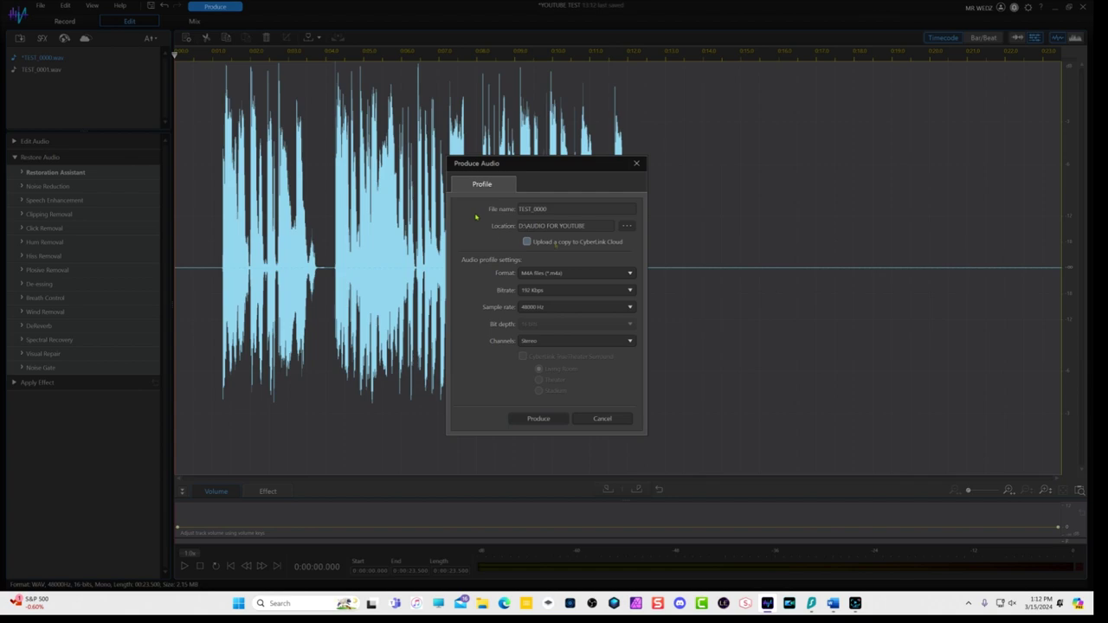
double_click(557, 209)
text(YOUTUBE TEST)
click(527, 243)
Step: Export it as an MP3 at 192 Kbps in Mono
click(606, 272)
click(543, 319)
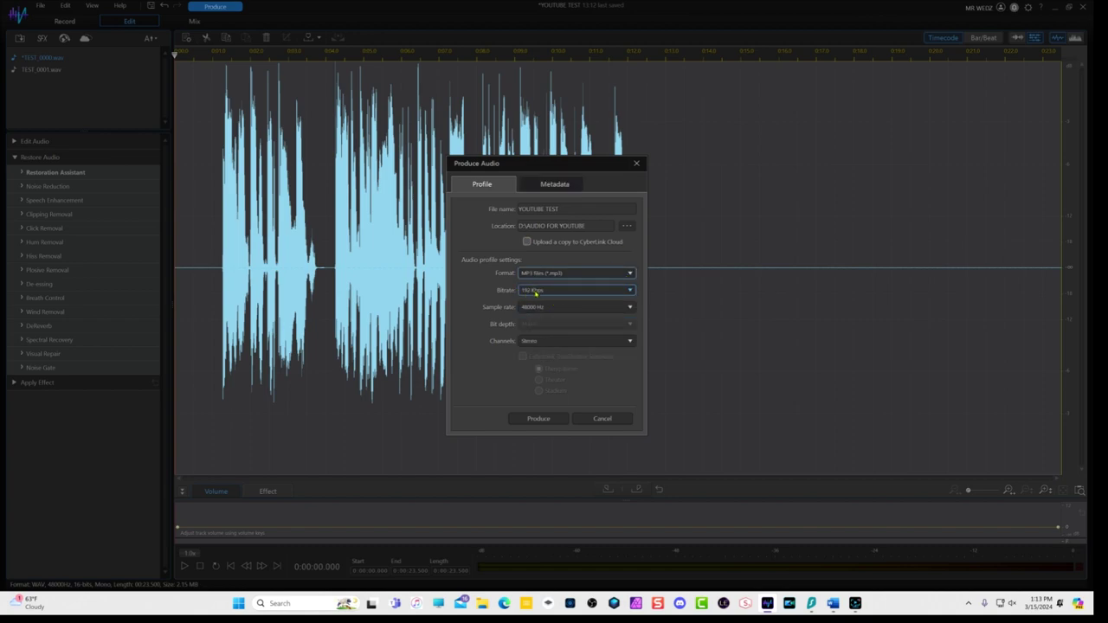
click(629, 292)
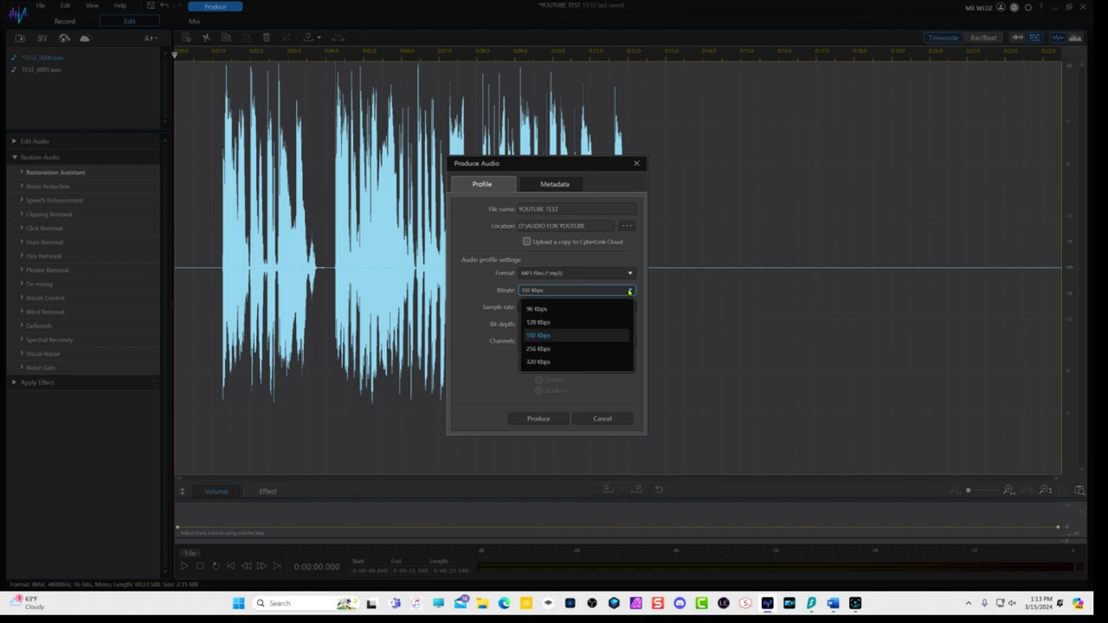
click(539, 292)
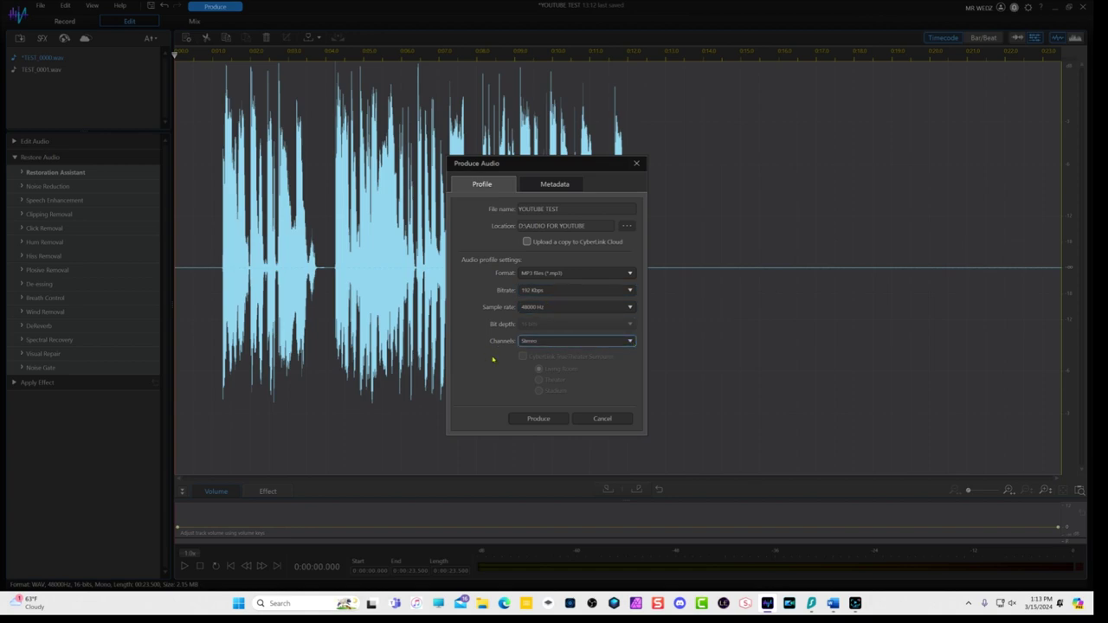
click(629, 341)
click(541, 360)
click(538, 419)
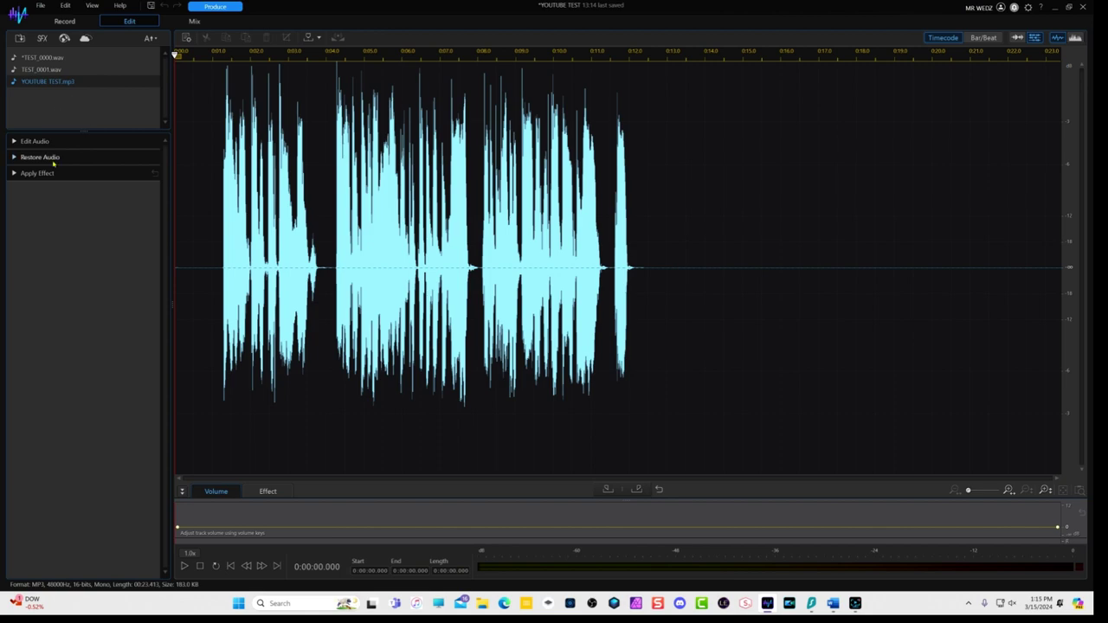
Step: Expand Restore Audio to show Noise Reduction and other repair tools for YOUTUBE TEST.mp3
click(14, 158)
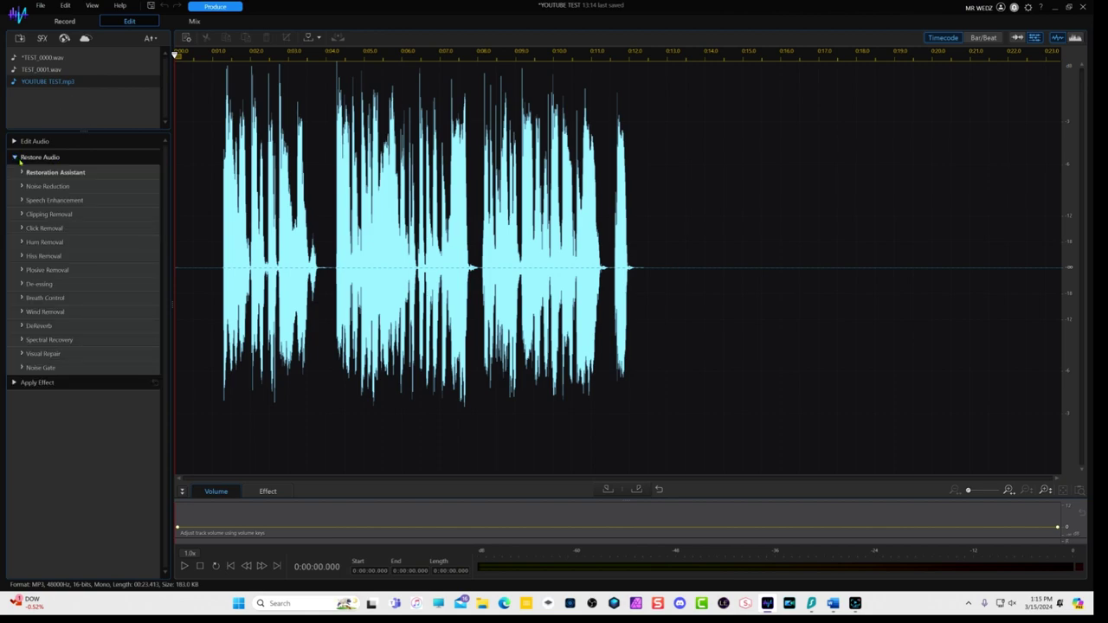